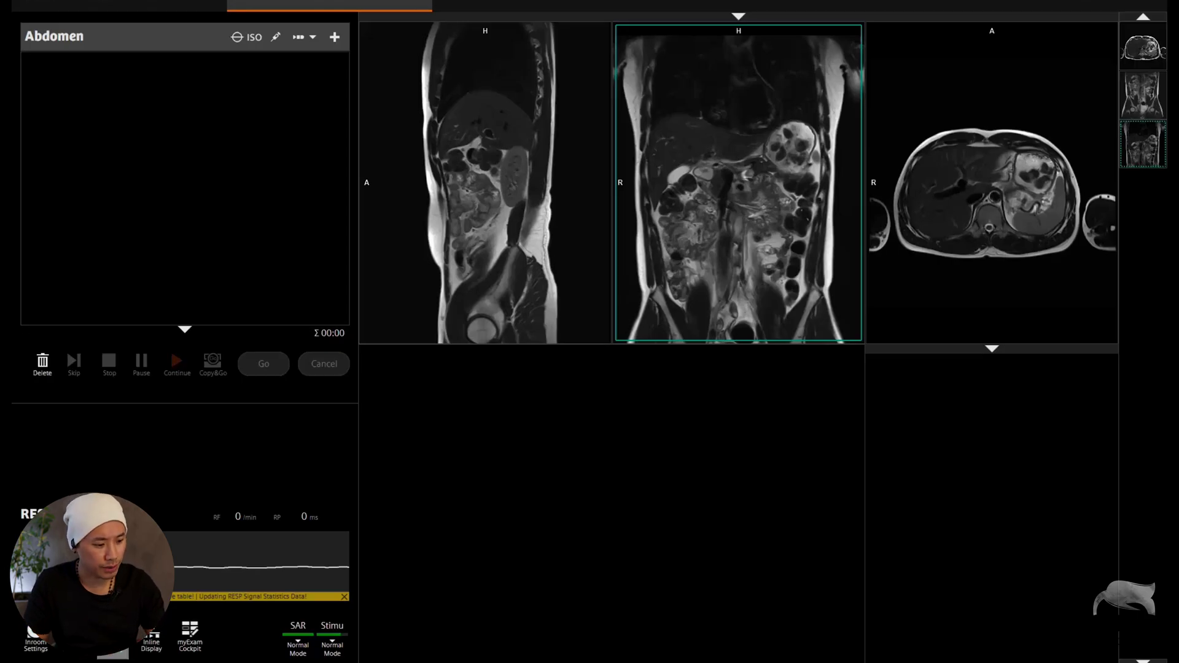
# Add t1_vibe_dixon_tra_p4_320_bh from the SIEMENS abdomen library's 3D protocols to the empty Abdomen program
pyautogui.click(334, 37)
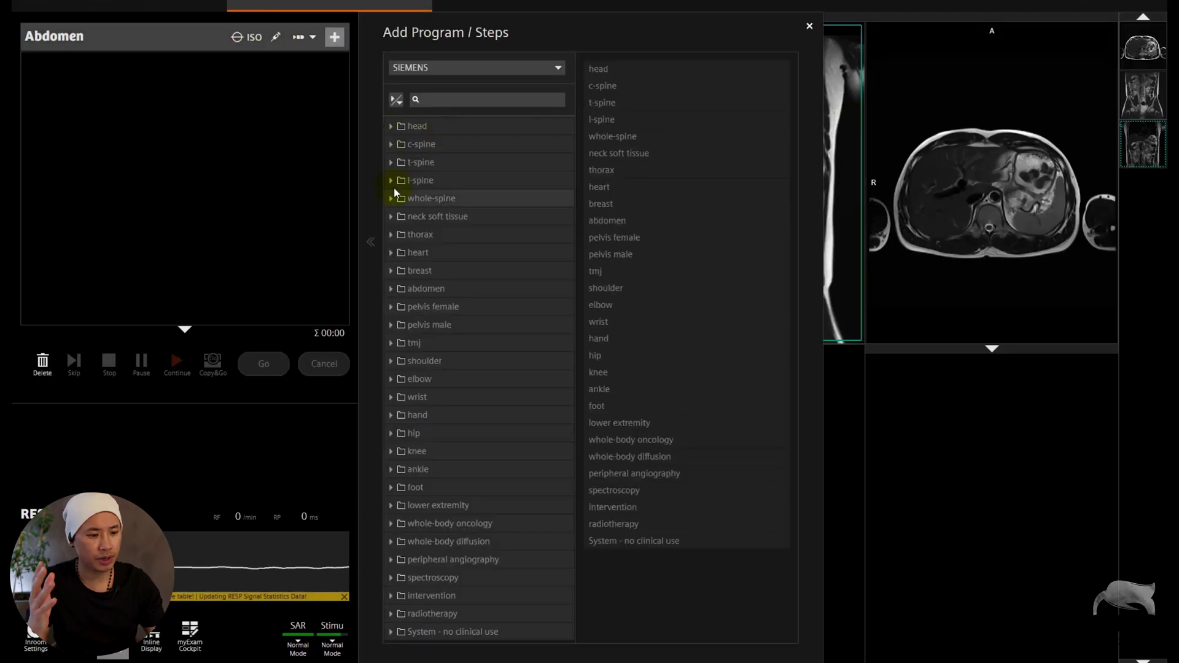
pyautogui.click(390, 289)
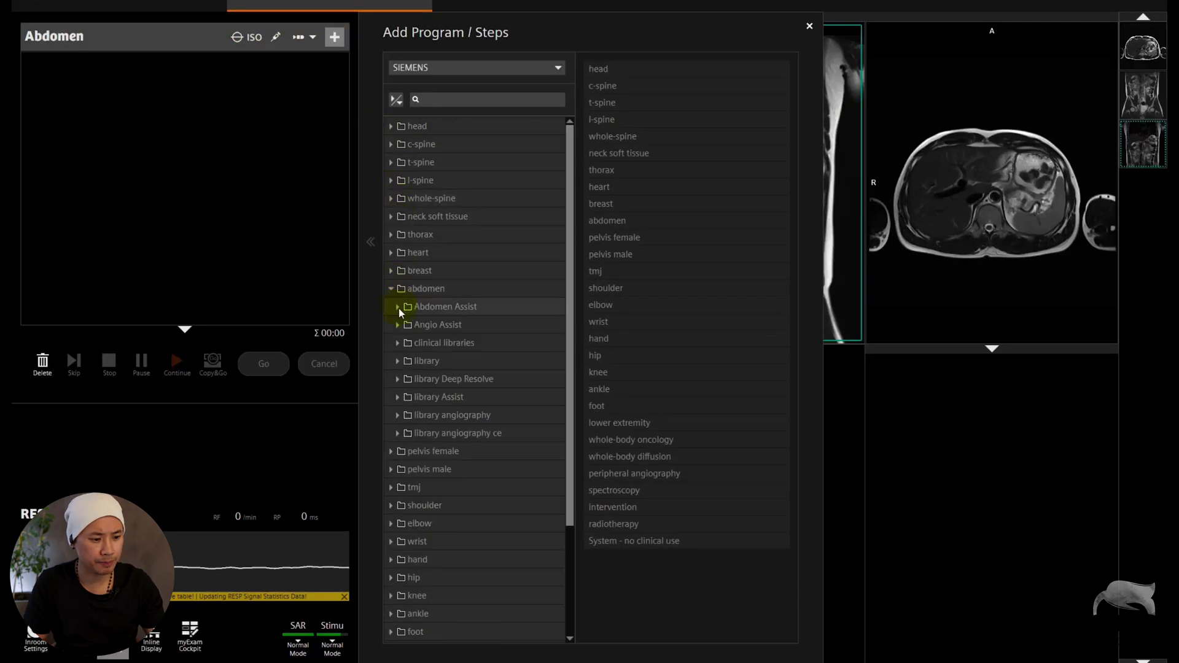
pyautogui.click(398, 361)
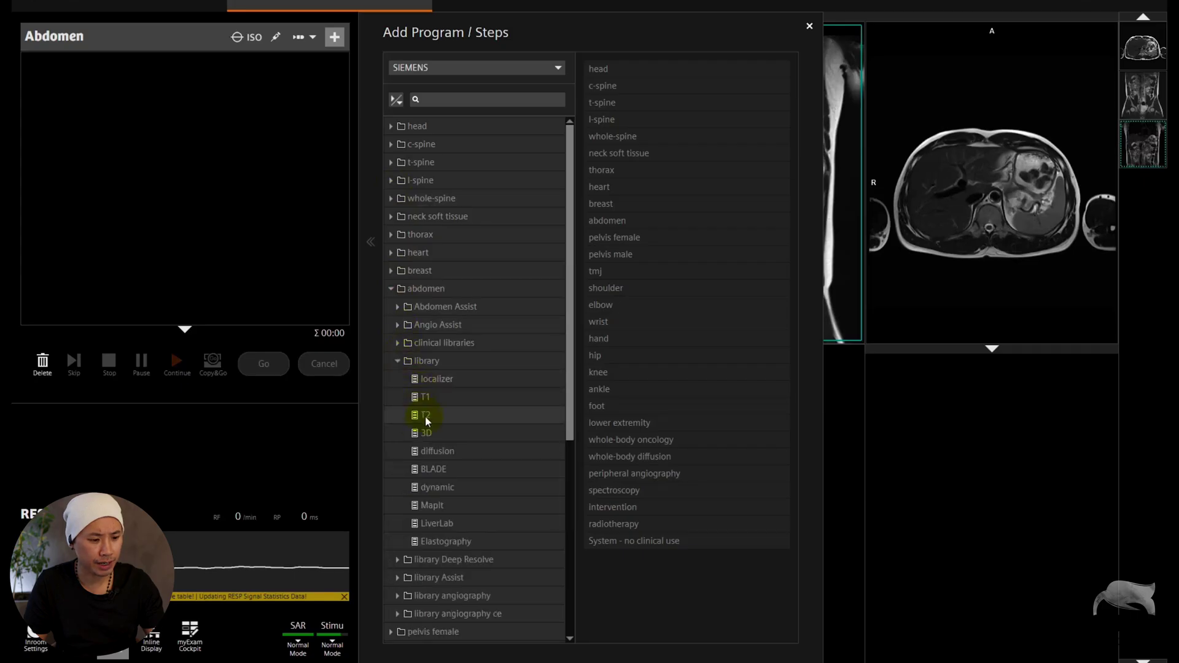
pyautogui.click(433, 431)
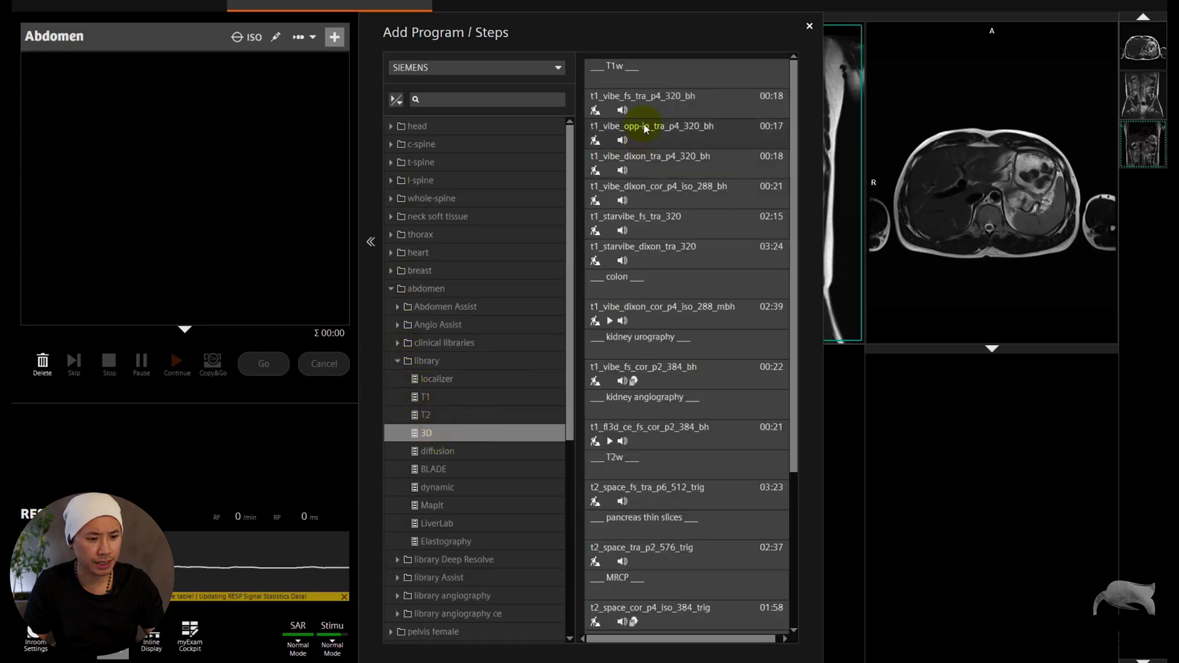
pyautogui.moveTo(642, 159); pyautogui.dragTo(176, 127)
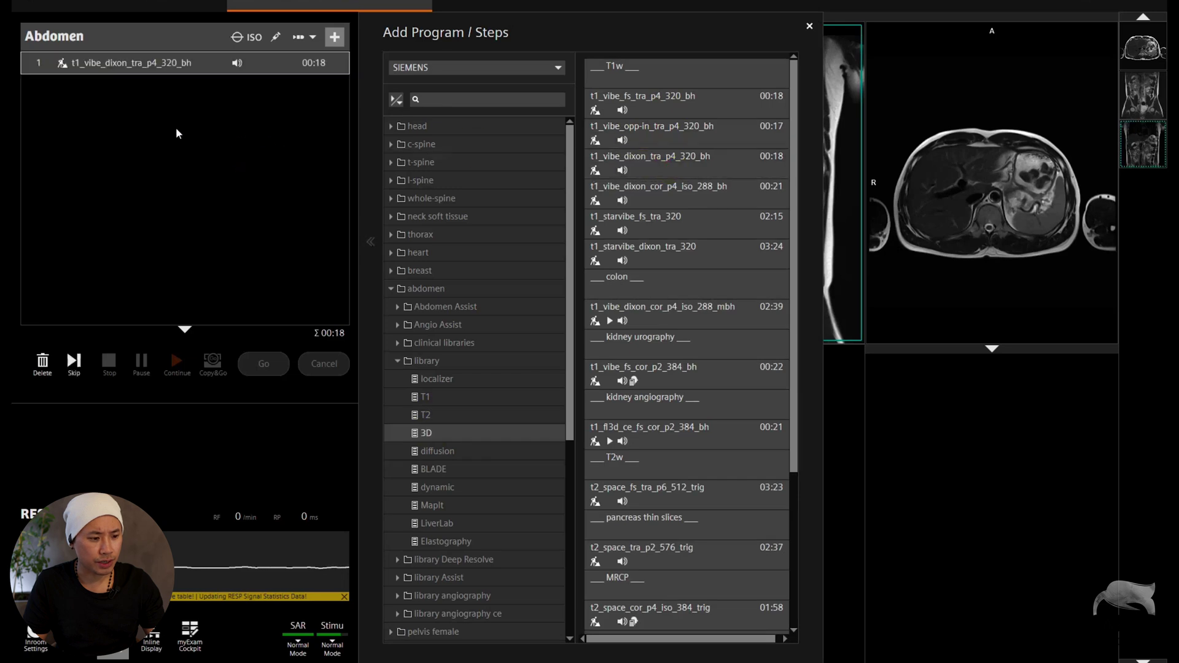
# Rename the vibe dixon protocol as t1_vibe_dixon_tra_bh_1
pyautogui.click(153, 64)
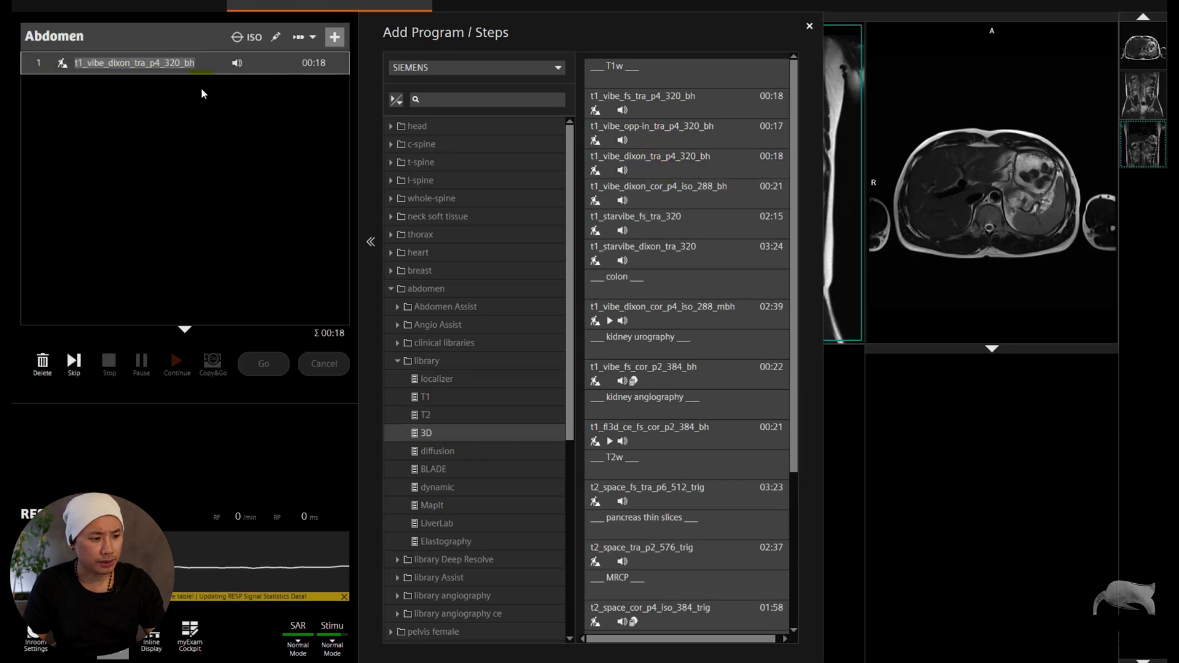
pyautogui.write('_')
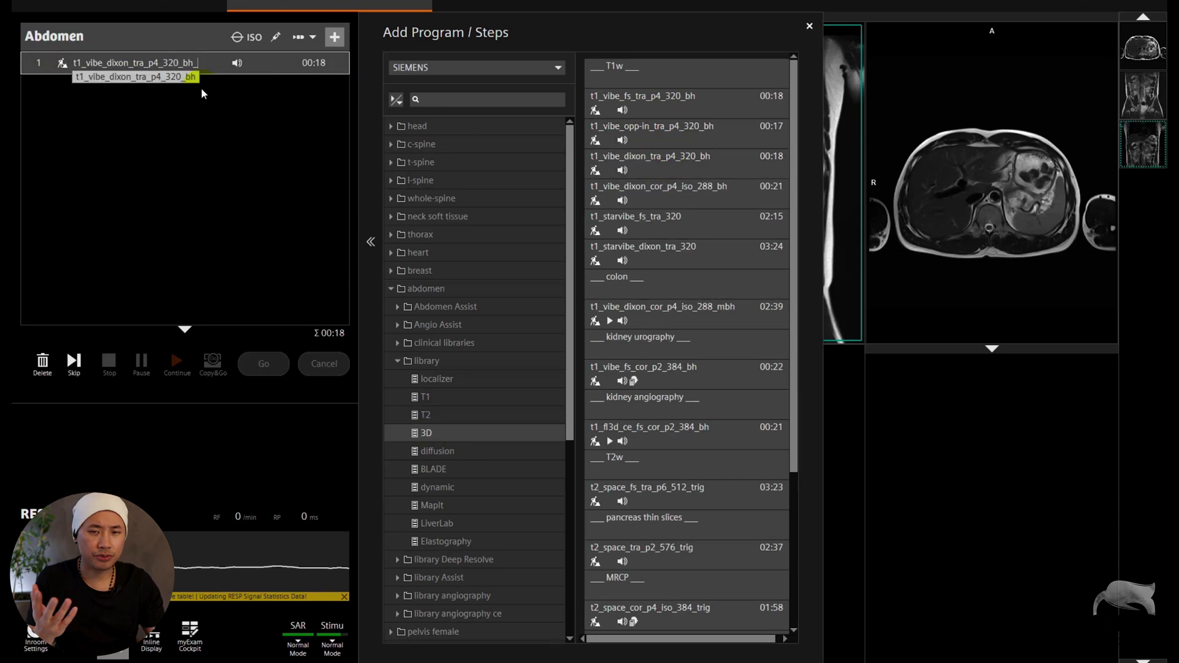
pyautogui.press('Return')
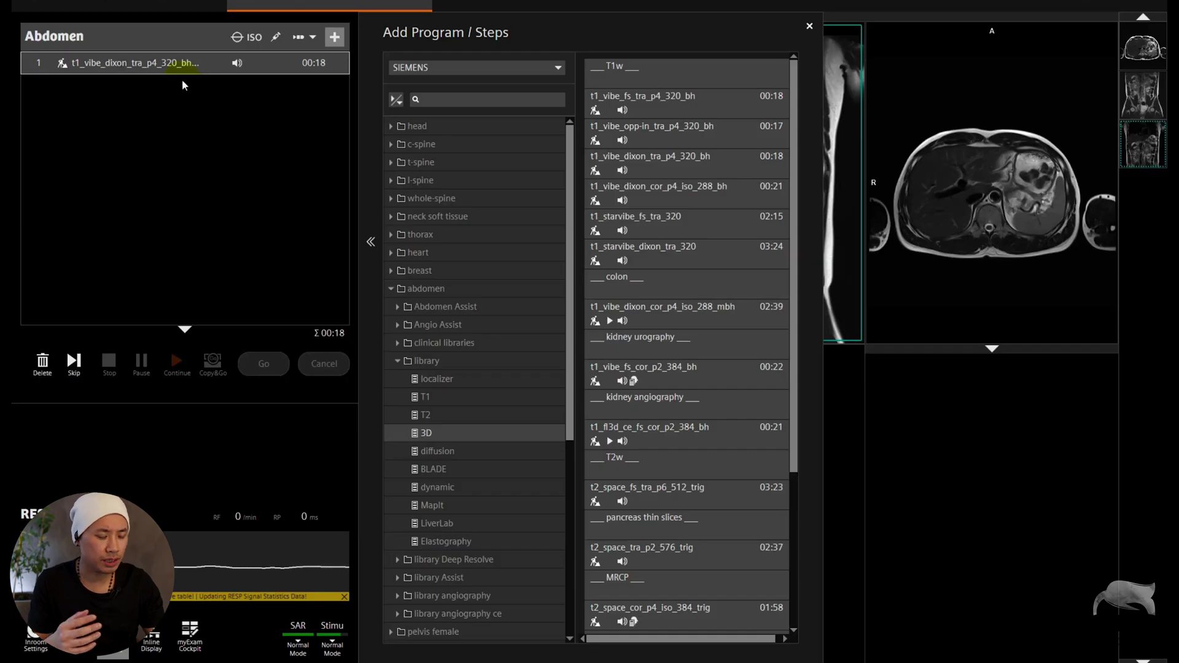
pyautogui.click(176, 66)
pyautogui.write('1')
pyautogui.press('Return')
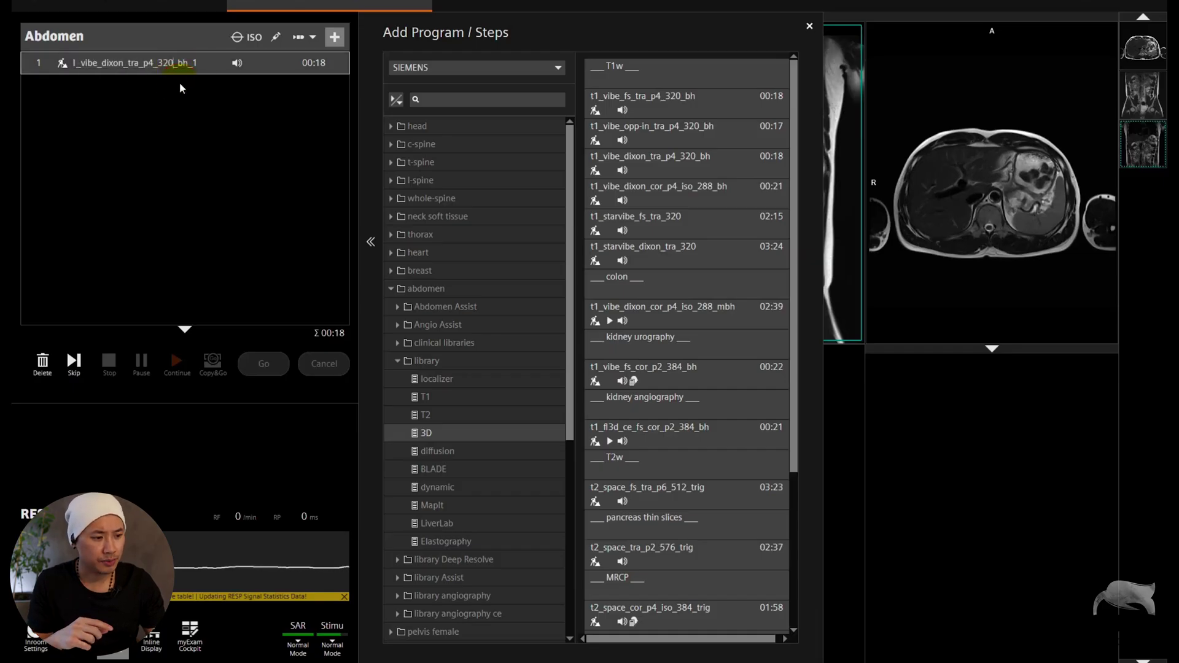
pyautogui.press('BackSpace')
pyautogui.press('BackSpace')
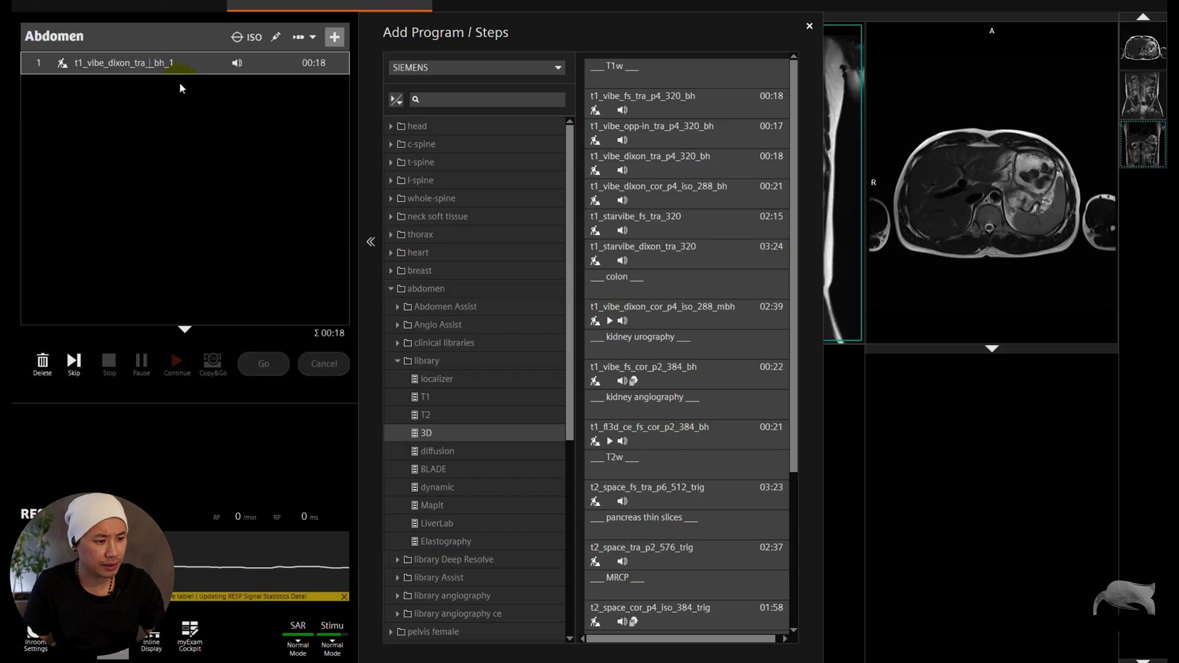
pyautogui.press('BackSpace')
pyautogui.press('Return')
# Open t1_vibe_dixon_tra_bh_1, set Slices per Slab to 60 and position the slab over the upper abdomen at about R6.9 P29.7 H16.1
pyautogui.doubleClick(174, 62)
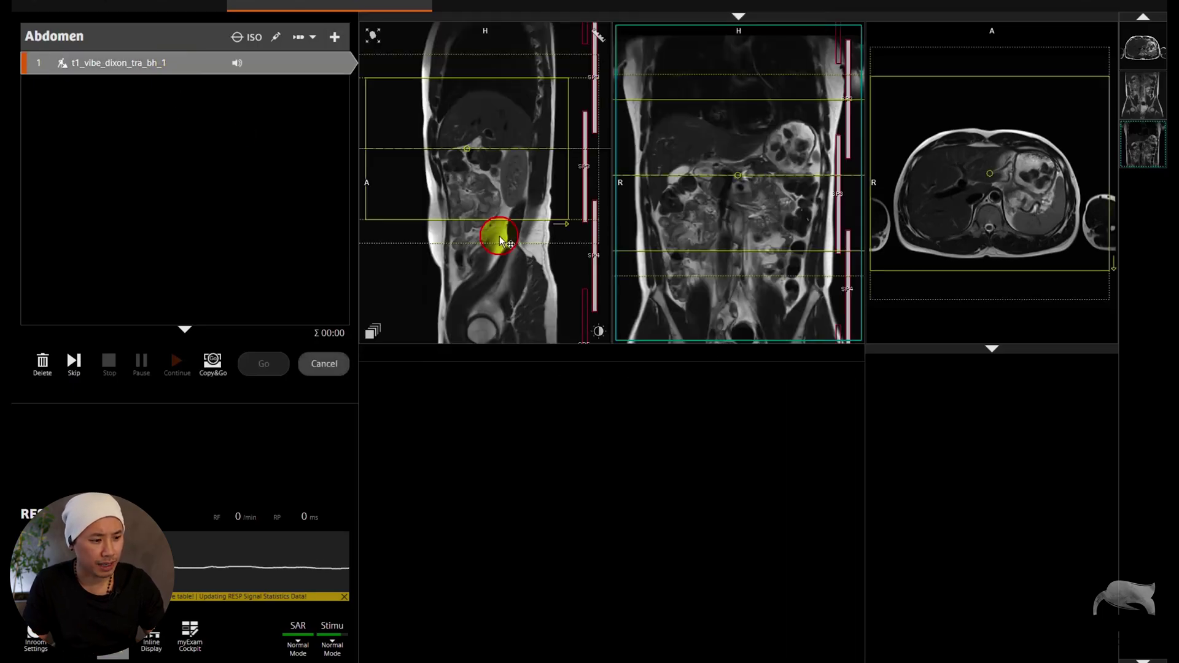
pyautogui.click(631, 249)
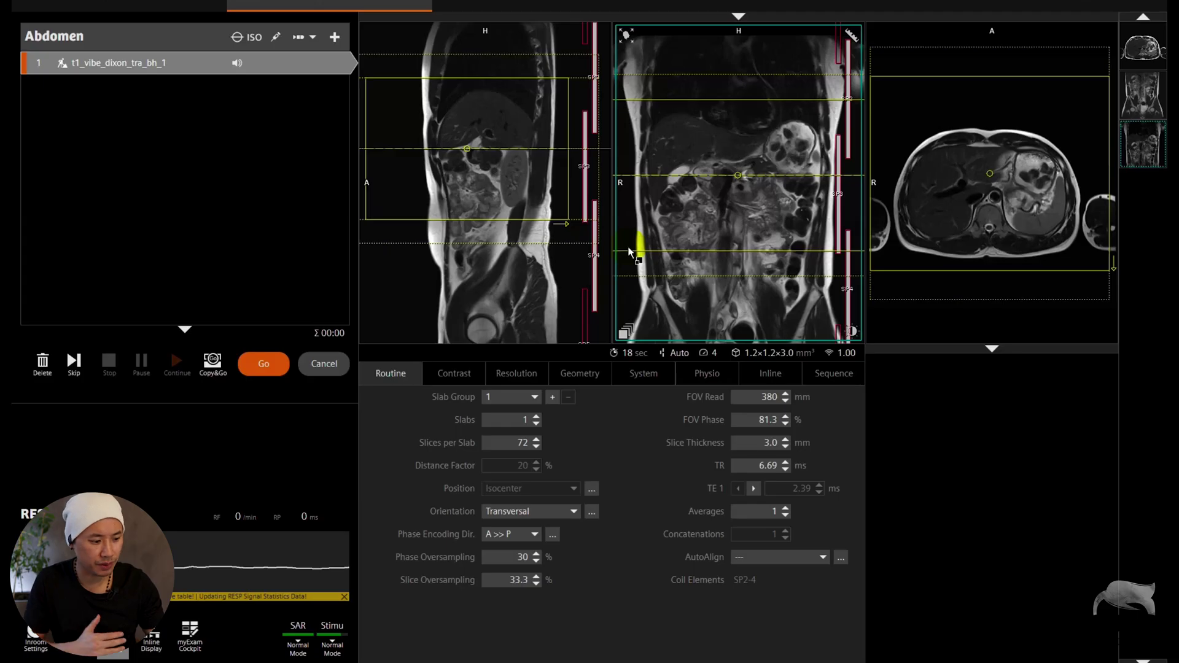
pyautogui.moveTo(628, 246); pyautogui.dragTo(701, 311)
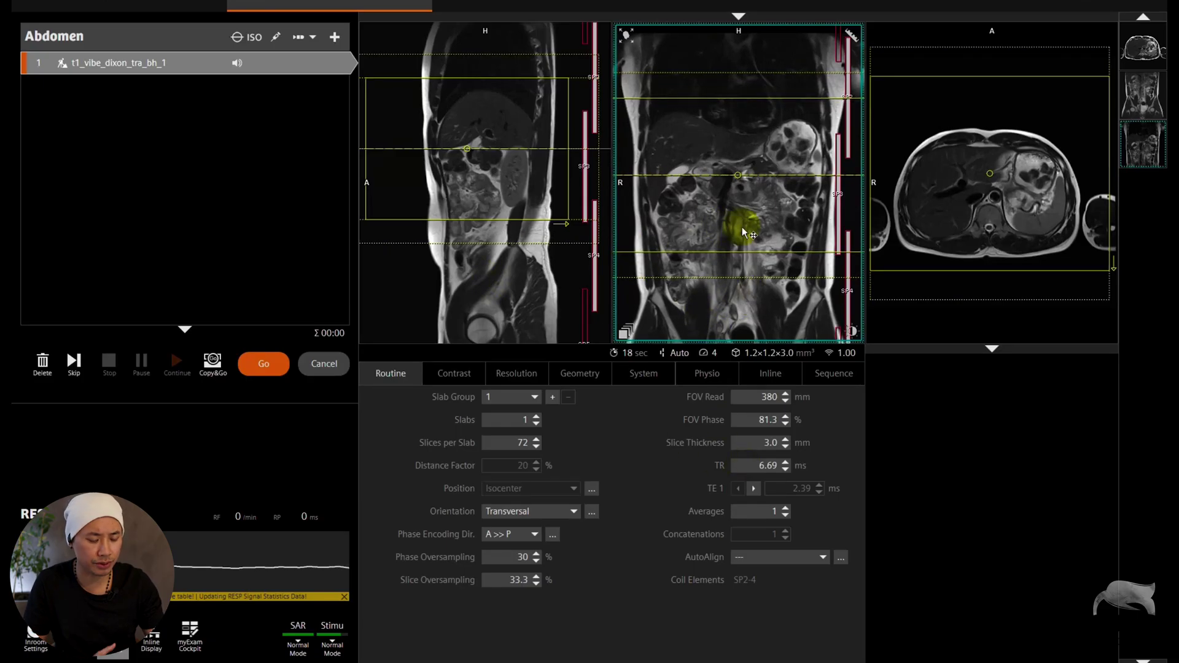
pyautogui.moveTo(738, 178)
pyautogui.mouseDown()
pyautogui.moveTo(738, 167)
pyautogui.moveTo(745, 263)
pyautogui.moveTo(736, 178)
pyautogui.mouseUp()
pyautogui.doubleClick(527, 443)
pyautogui.write('60')
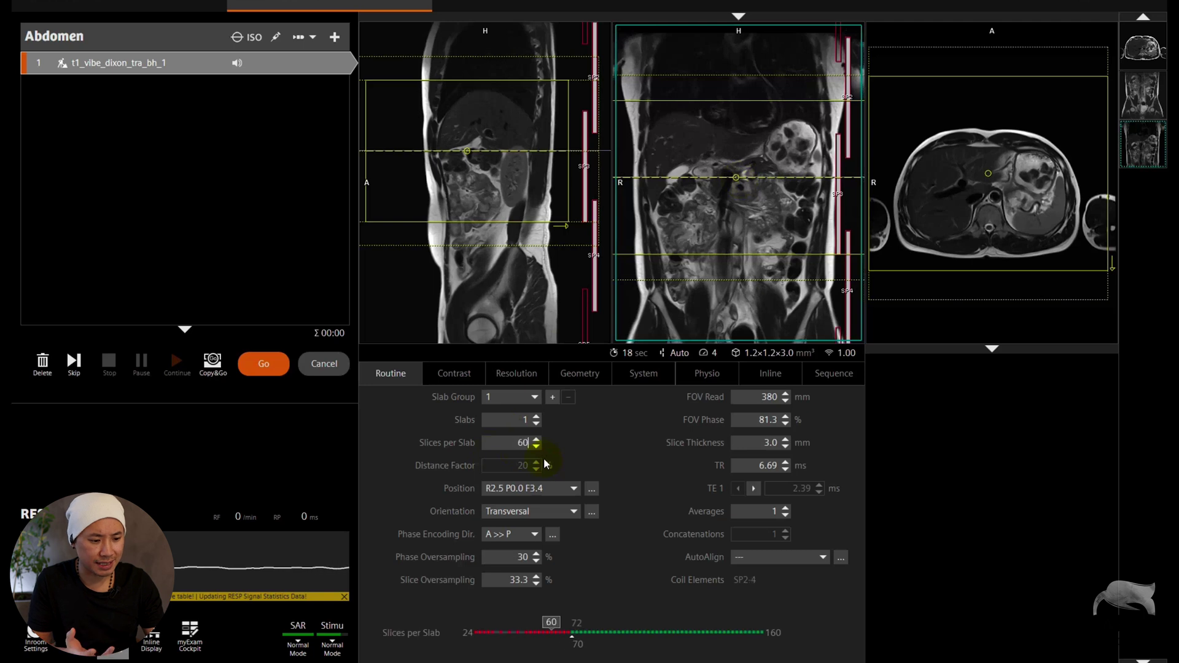
pyautogui.press('Return')
pyautogui.press('Return')
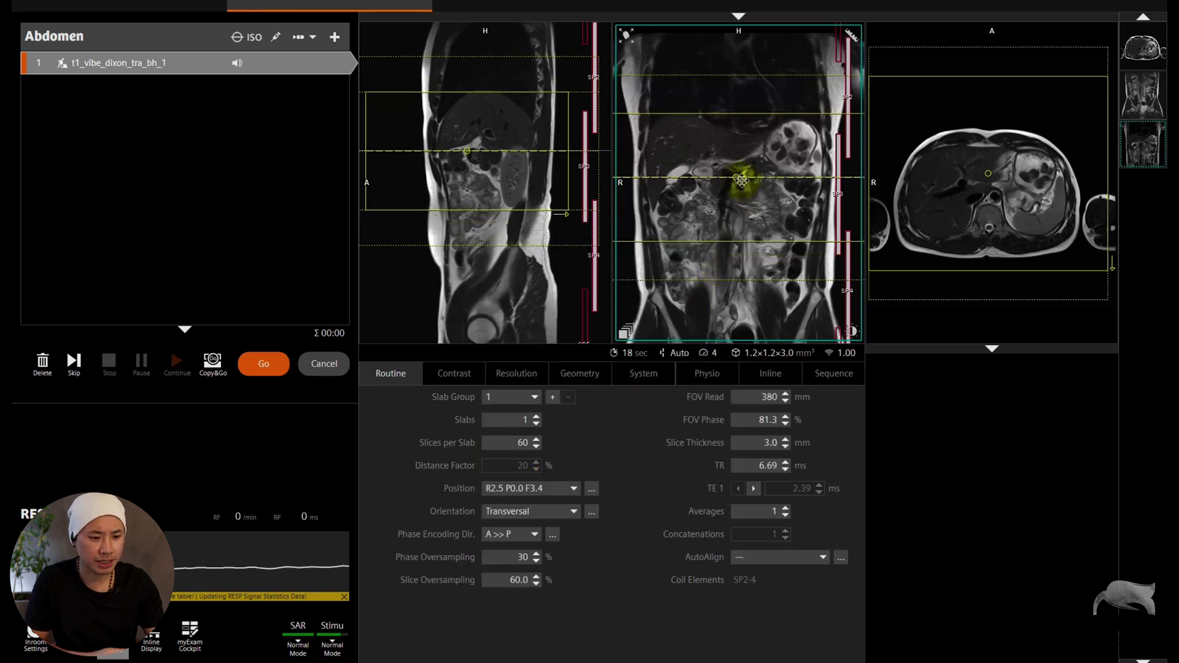
pyautogui.moveTo(742, 179); pyautogui.dragTo(740, 164)
pyautogui.moveTo(995, 205); pyautogui.dragTo(986, 194)
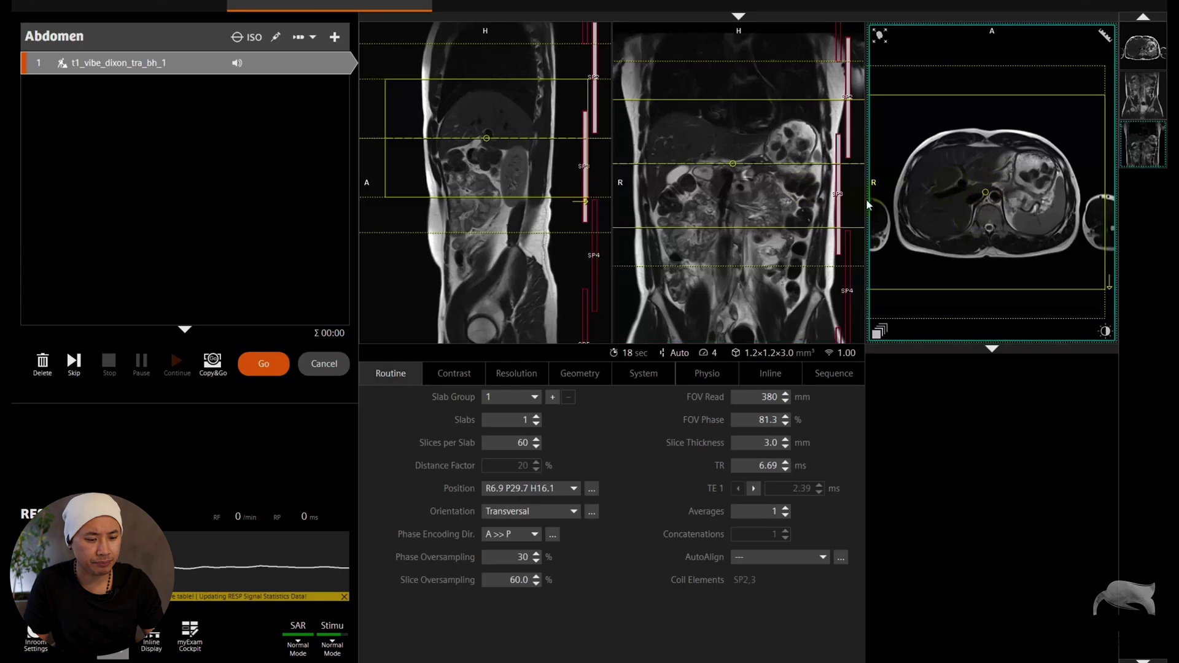
# Enable Set-n-Go Protocol in the Tim Planning Suite settings and add a second step
pyautogui.click(569, 378)
pyautogui.click(584, 393)
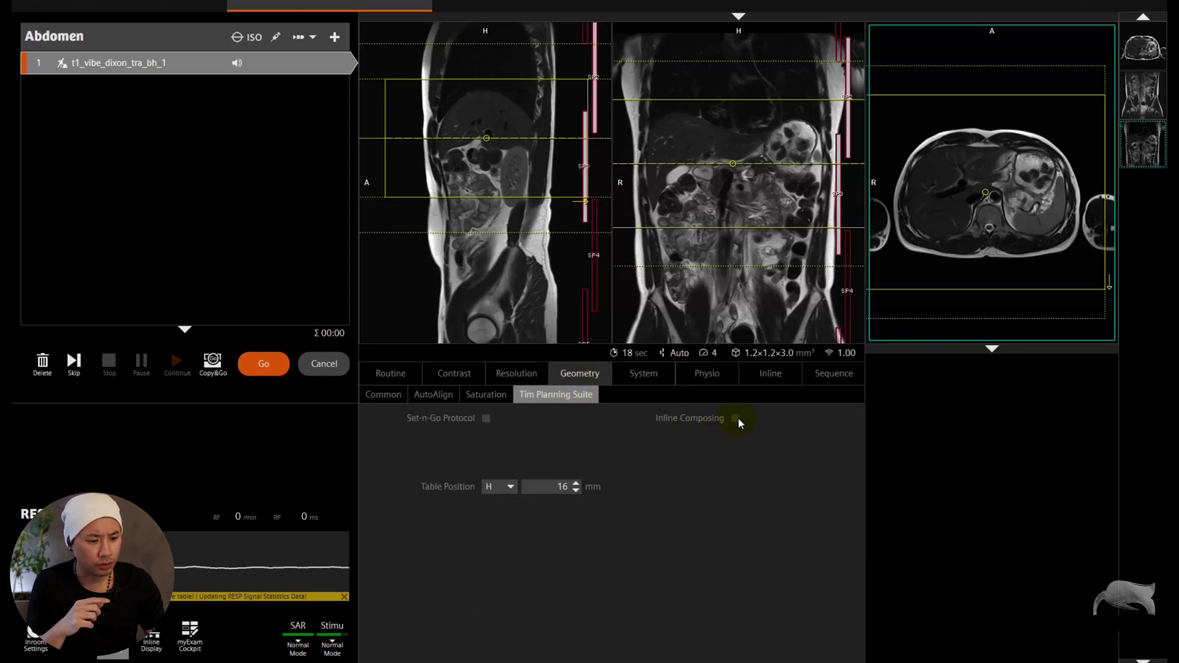
pyautogui.click(487, 418)
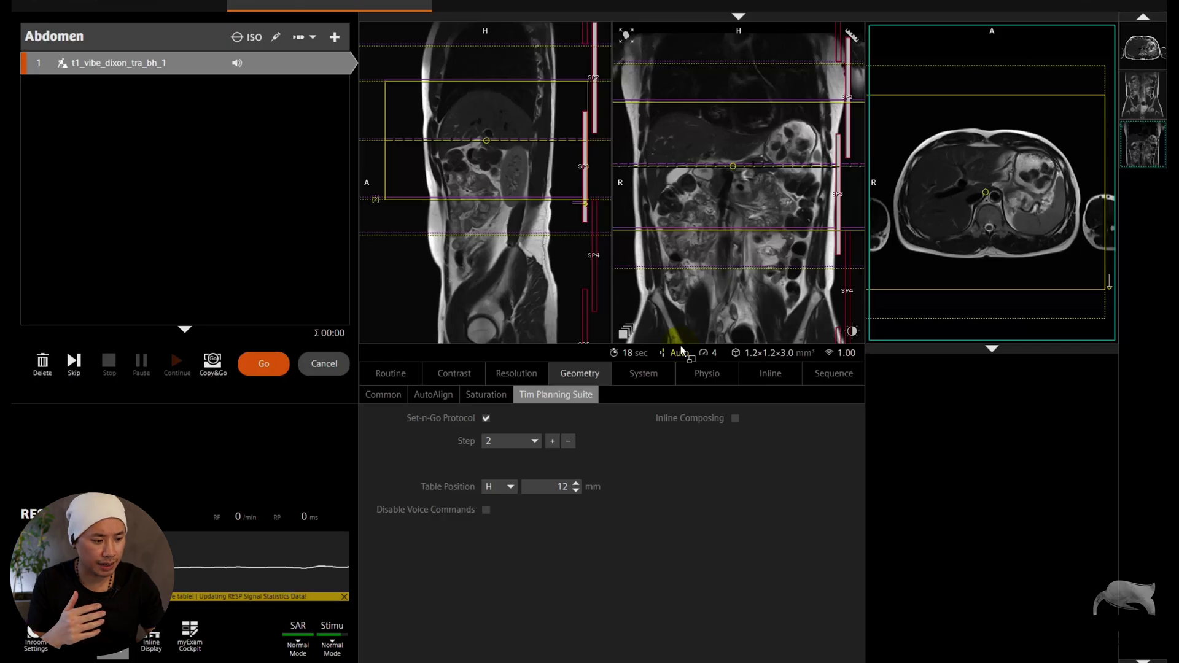
# Toggle Group Graphics and move the step 1 slab down over the lower abdomen, at about F 139 mm, overlapping the upper slab
pyautogui.rightClick(744, 163)
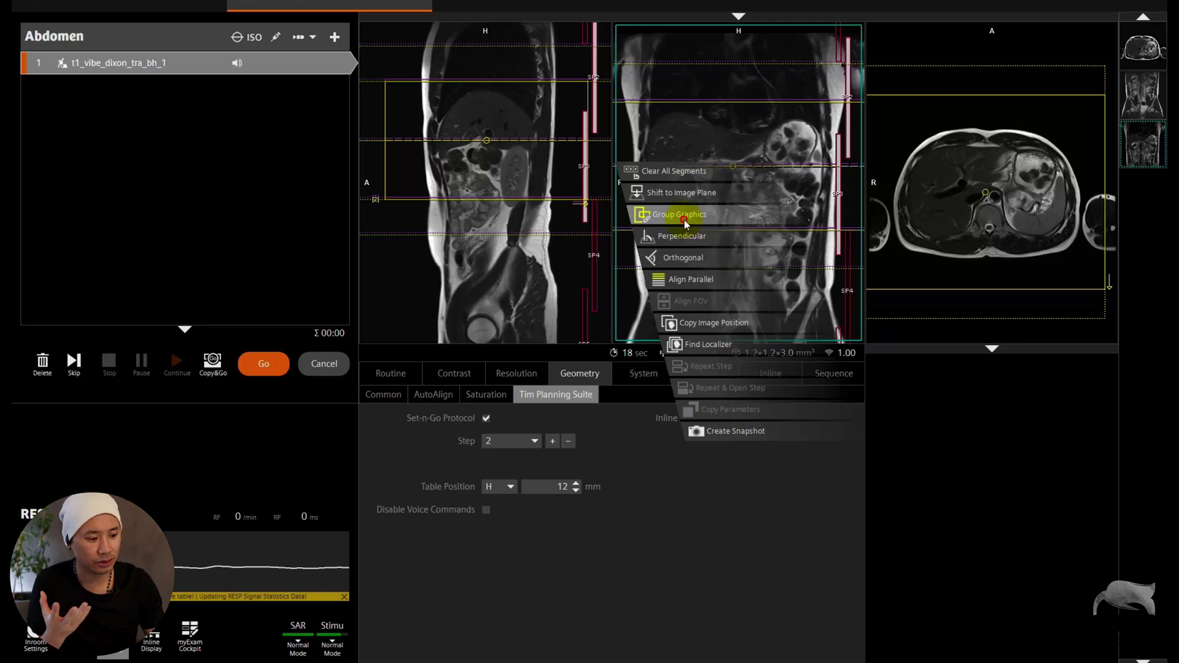
pyautogui.click(684, 220)
pyautogui.moveTo(735, 163)
pyautogui.mouseDown()
pyautogui.moveTo(747, 175)
pyautogui.moveTo(743, 222)
pyautogui.moveTo(735, 169)
pyautogui.moveTo(737, 278)
pyautogui.moveTo(738, 169)
pyautogui.mouseUp()
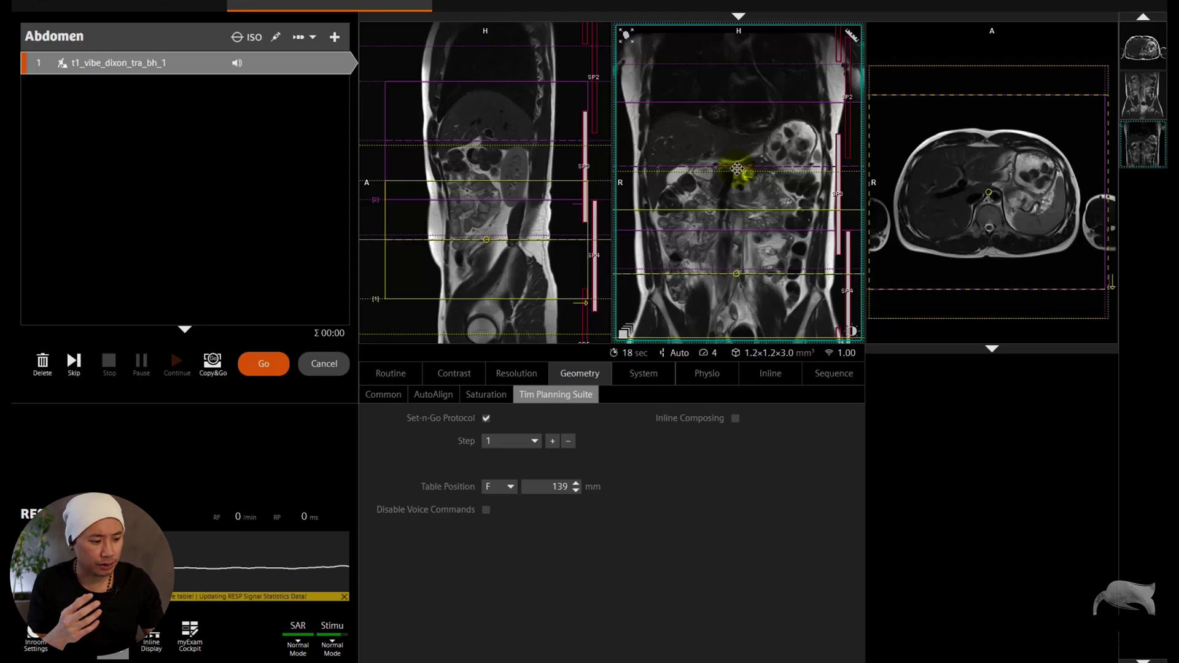
pyautogui.click(737, 165)
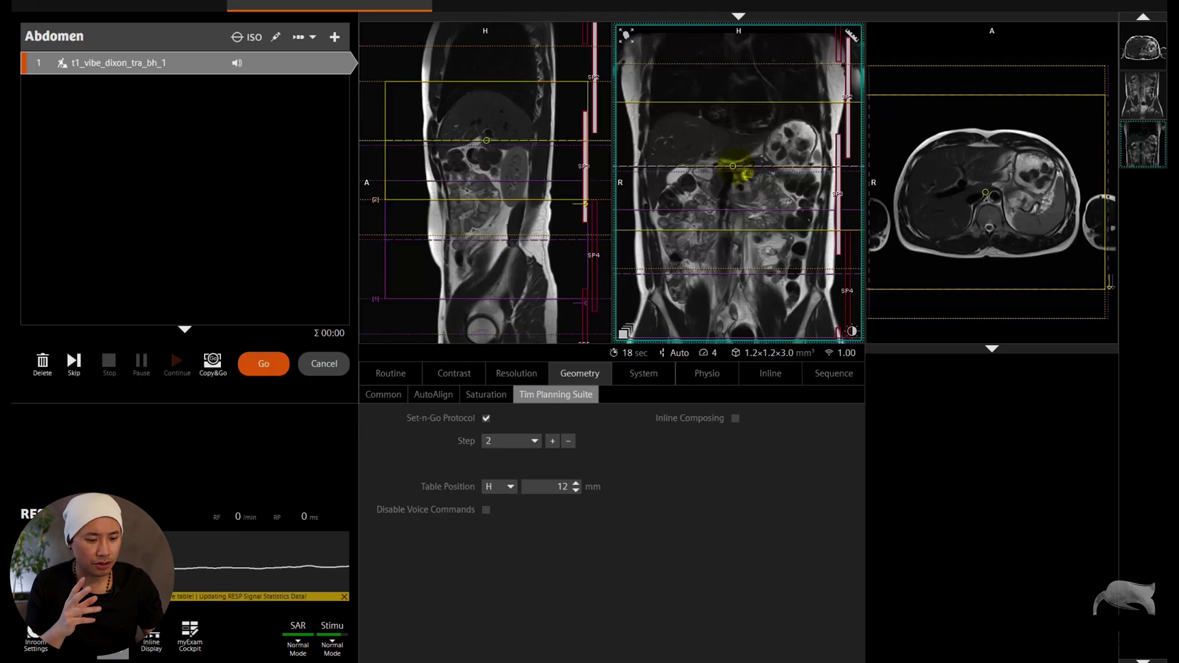
pyautogui.click(739, 275)
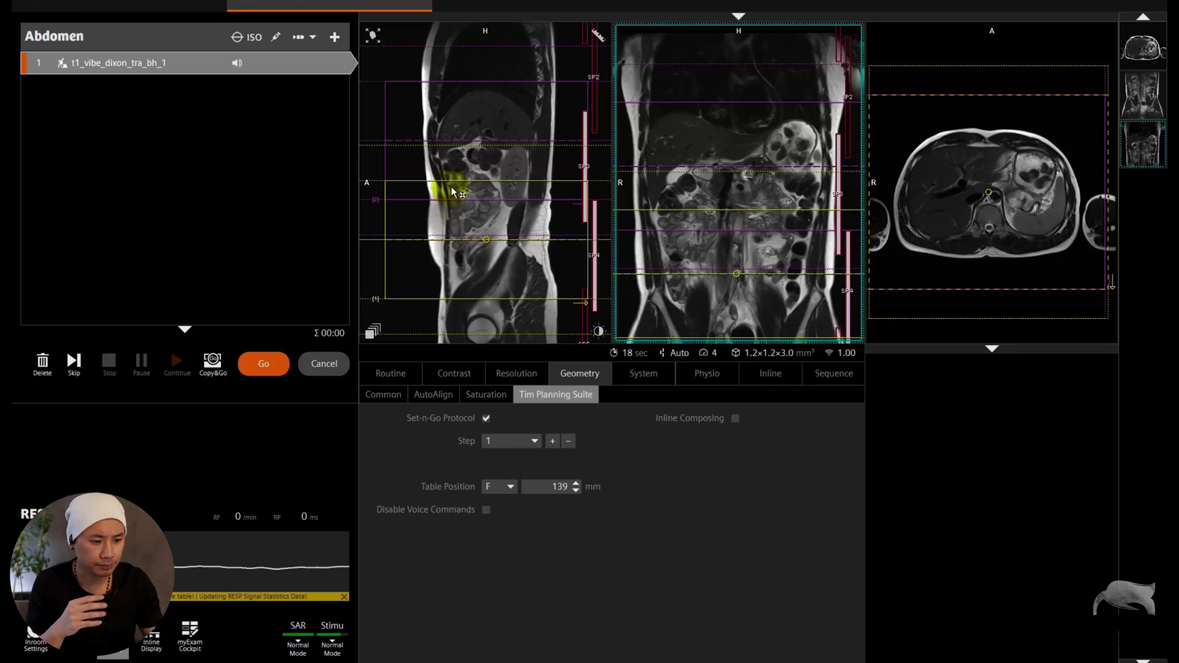
# Enable Inline Composing and set its composing function to Adaptive
pyautogui.click(737, 419)
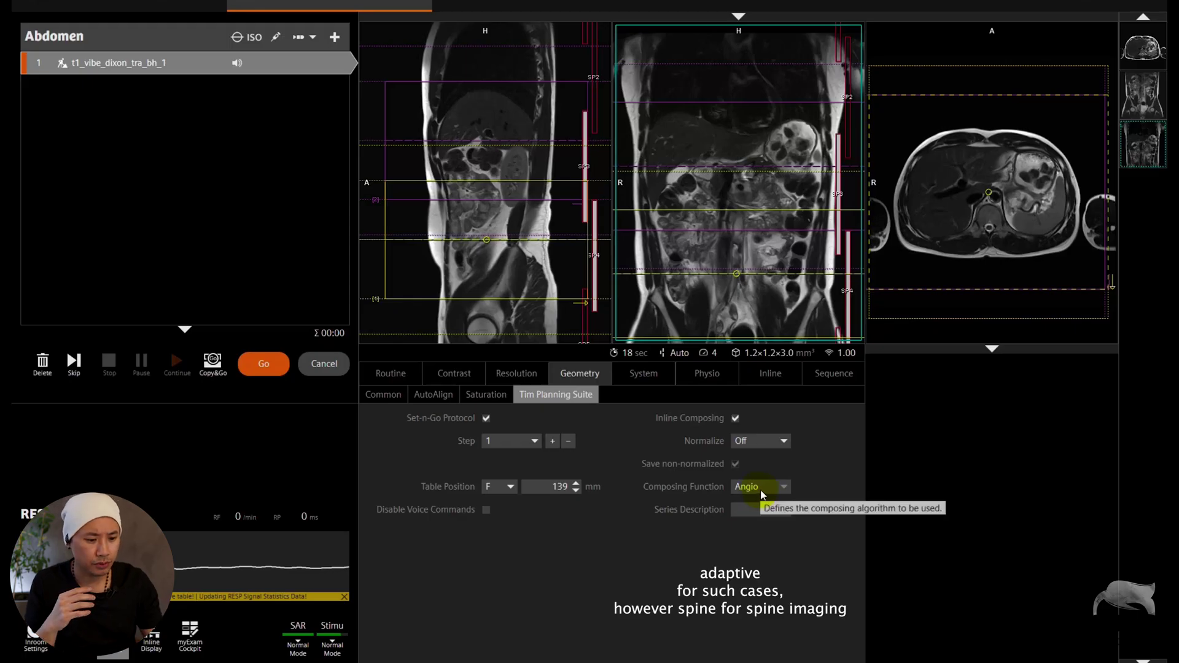
pyautogui.click(758, 489)
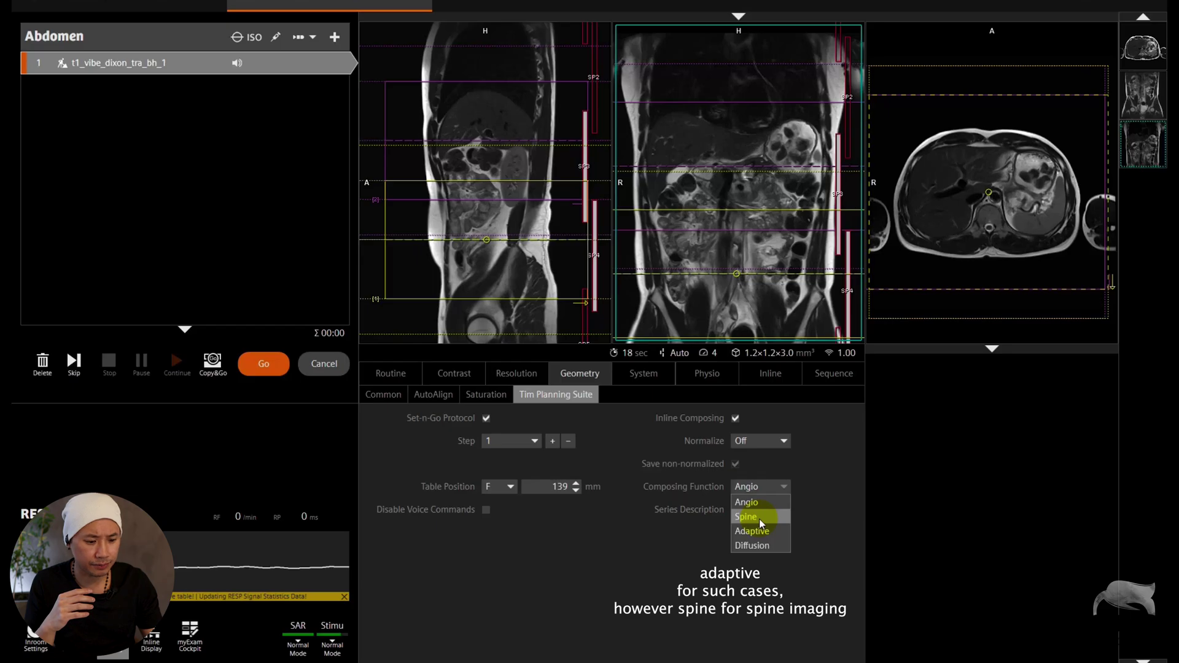
pyautogui.click(759, 531)
# Enter "t1 vibe tra comp" as the series description for the composed images
pyautogui.click(753, 510)
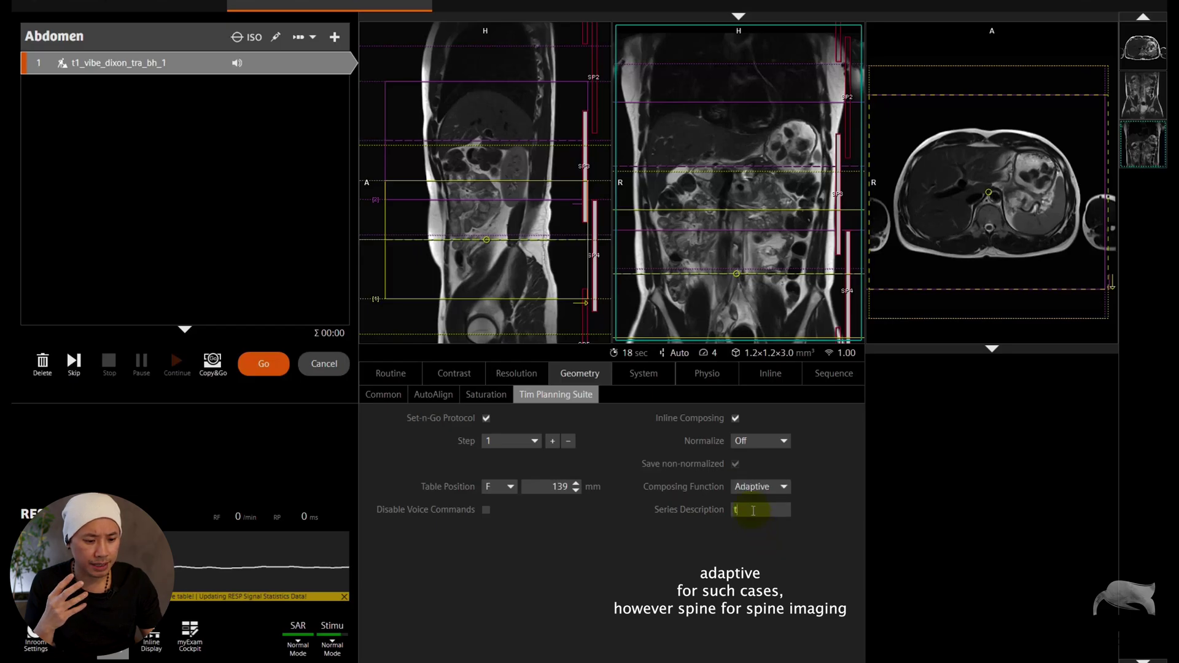
pyautogui.write('t1 vibe')
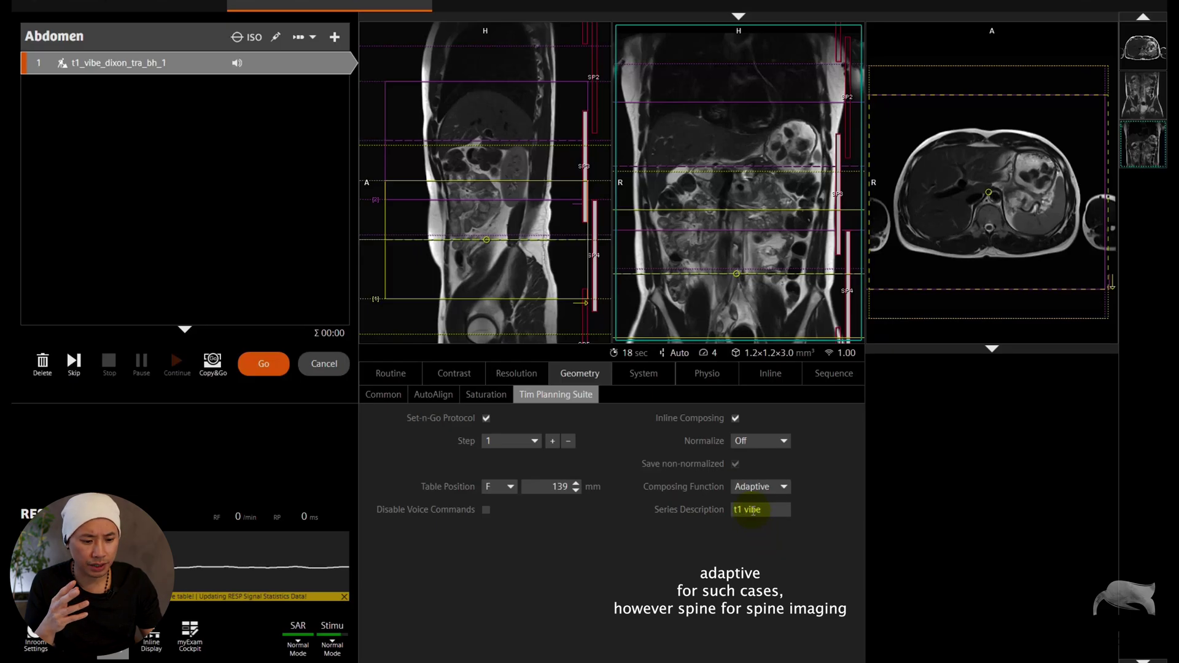
pyautogui.write(' tra copm')
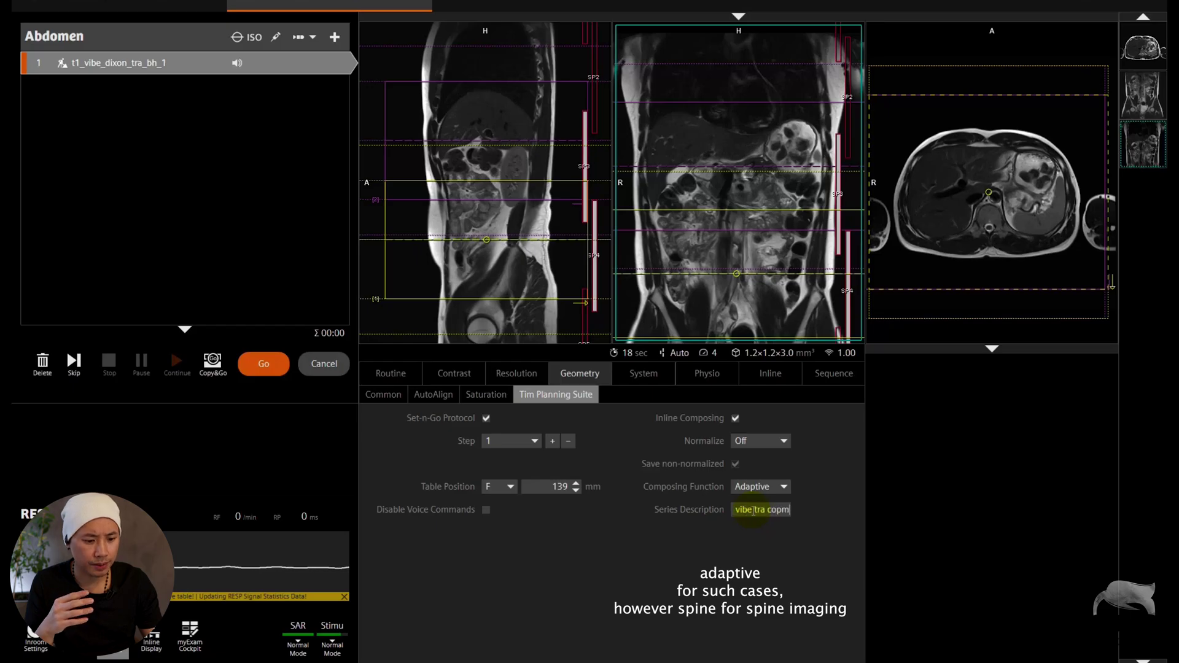
pyautogui.press('BackSpace')
pyautogui.press('BackSpace')
pyautogui.write('mp')
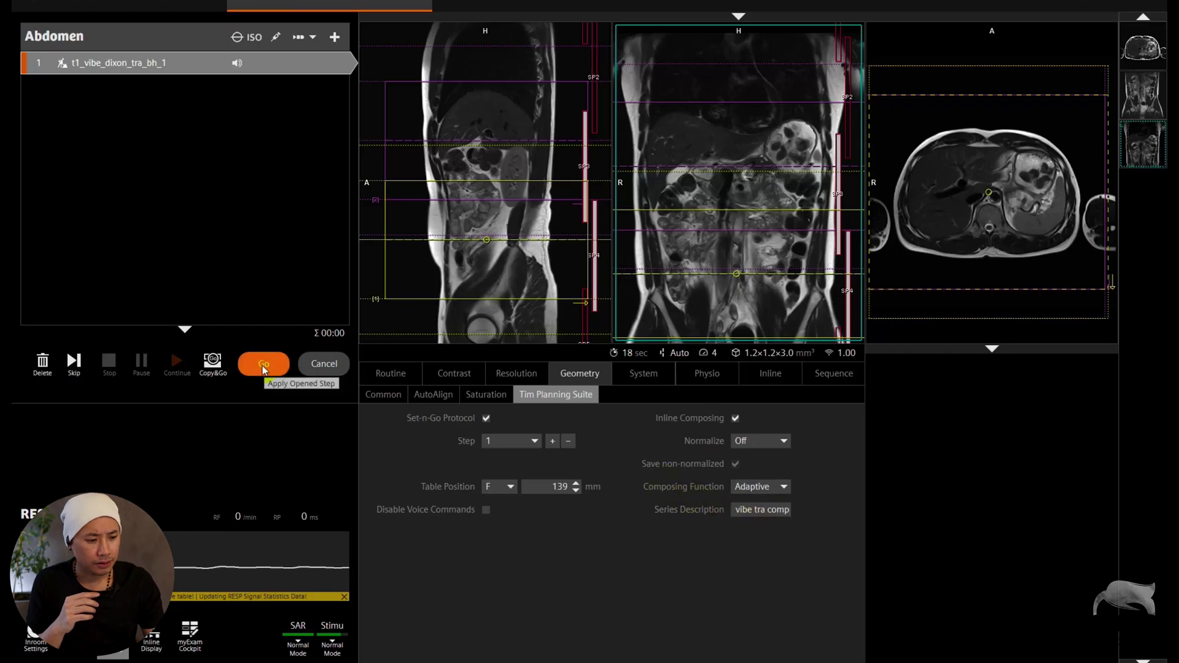
# Insert t1_fl2d_tra_p2_mbh from the abdomen T1 library above the vibe dixon protocol and apply the opened vibe dixon protocol
pyautogui.click(334, 37)
pyautogui.moveTo(633, 108); pyautogui.dragTo(348, 83)
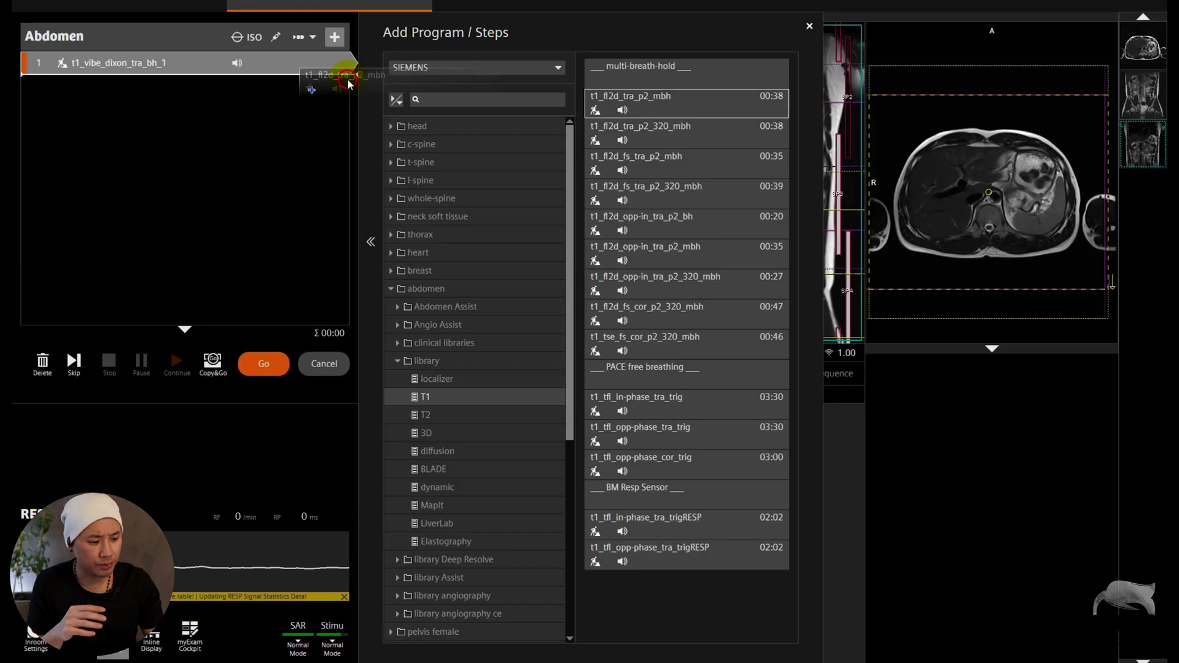
pyautogui.moveTo(349, 83)
pyautogui.mouseDown()
pyautogui.moveTo(185, 53)
pyautogui.moveTo(470, 112)
pyautogui.moveTo(357, 117)
pyautogui.moveTo(145, 84)
pyautogui.moveTo(158, 60)
pyautogui.mouseUp()
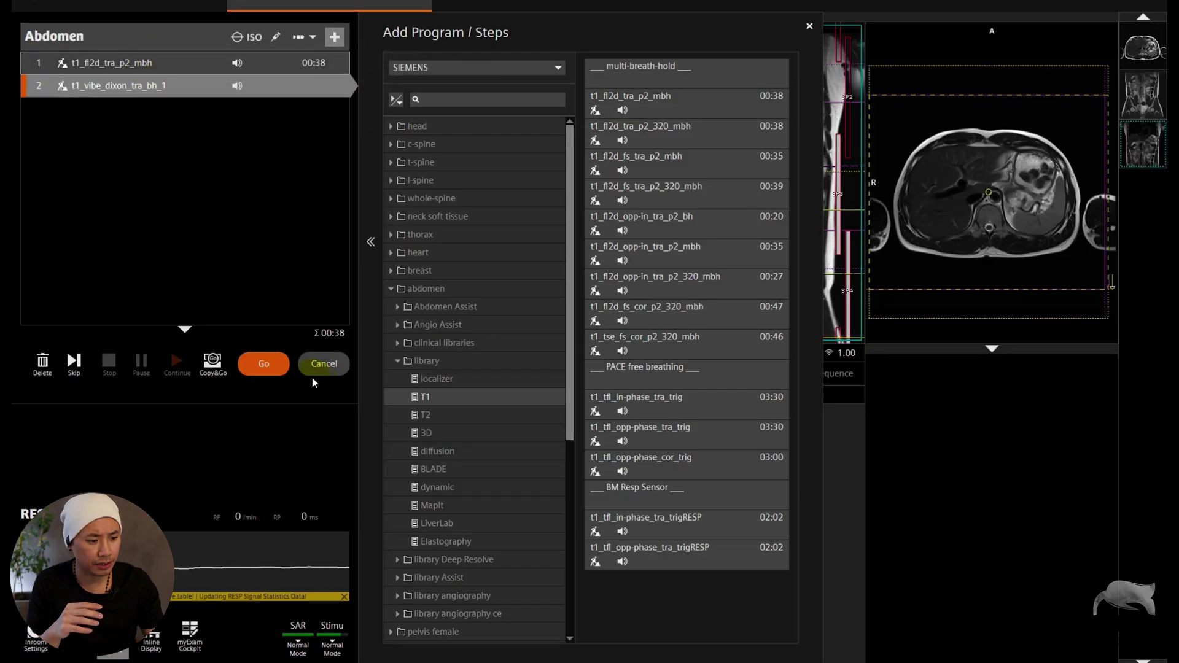
pyautogui.click(809, 26)
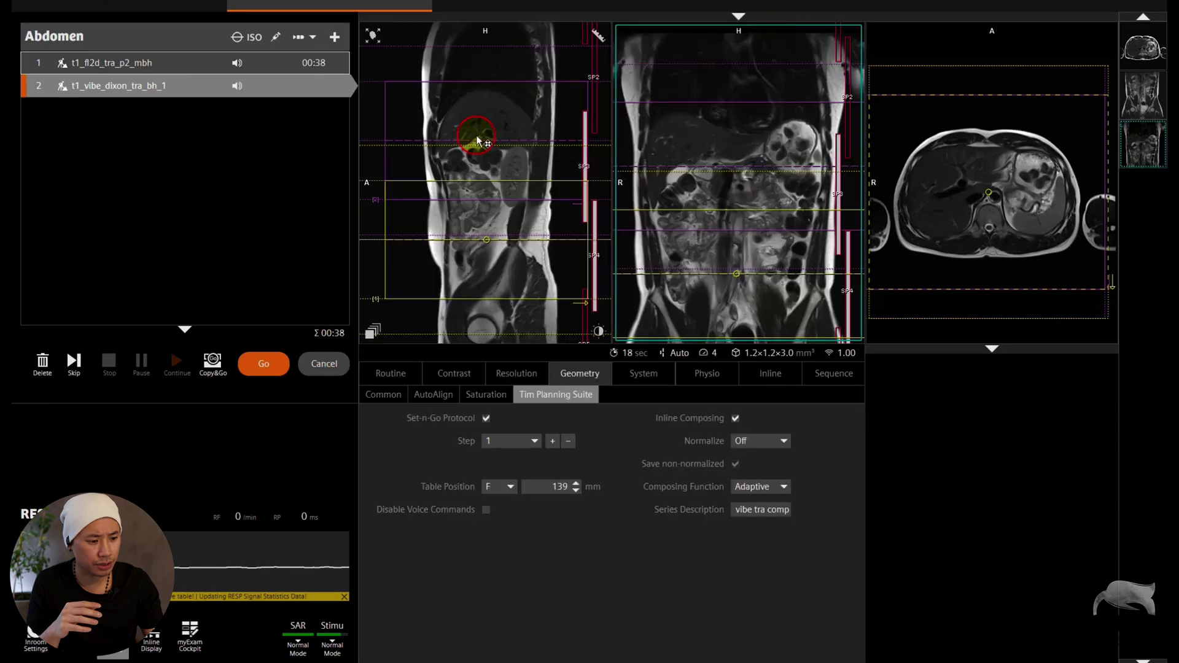
pyautogui.click(275, 369)
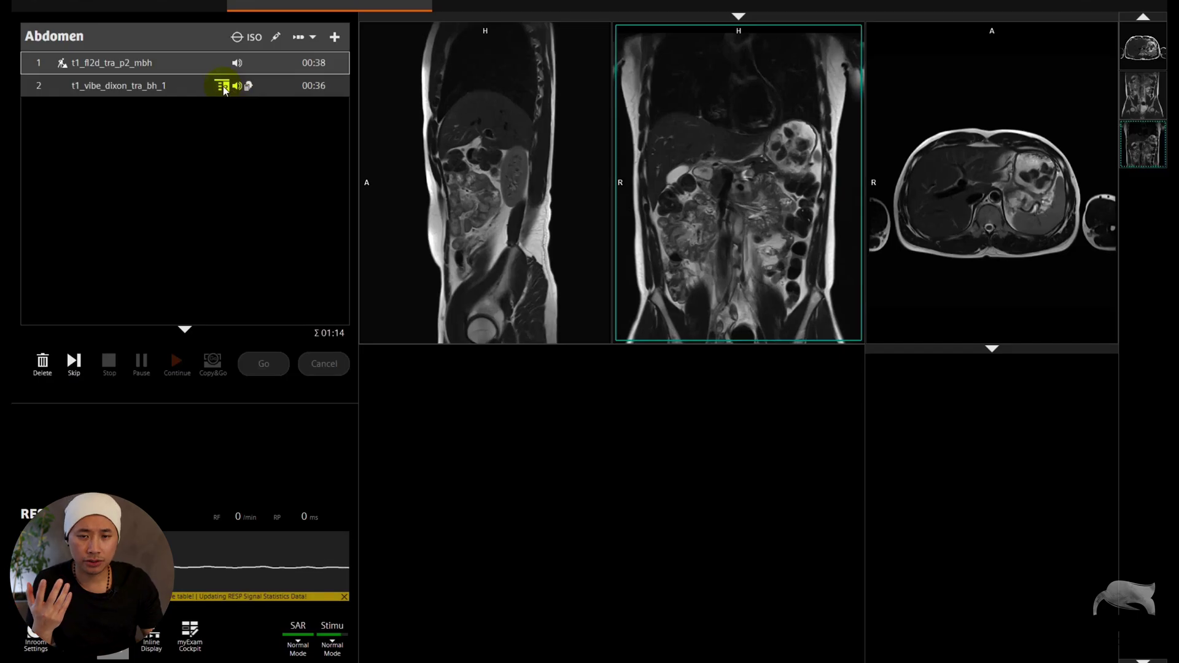
# Add t2_haste_tra_p2_320_mbh from the abdomen T2 library as the third protocol and open it
pyautogui.click(335, 37)
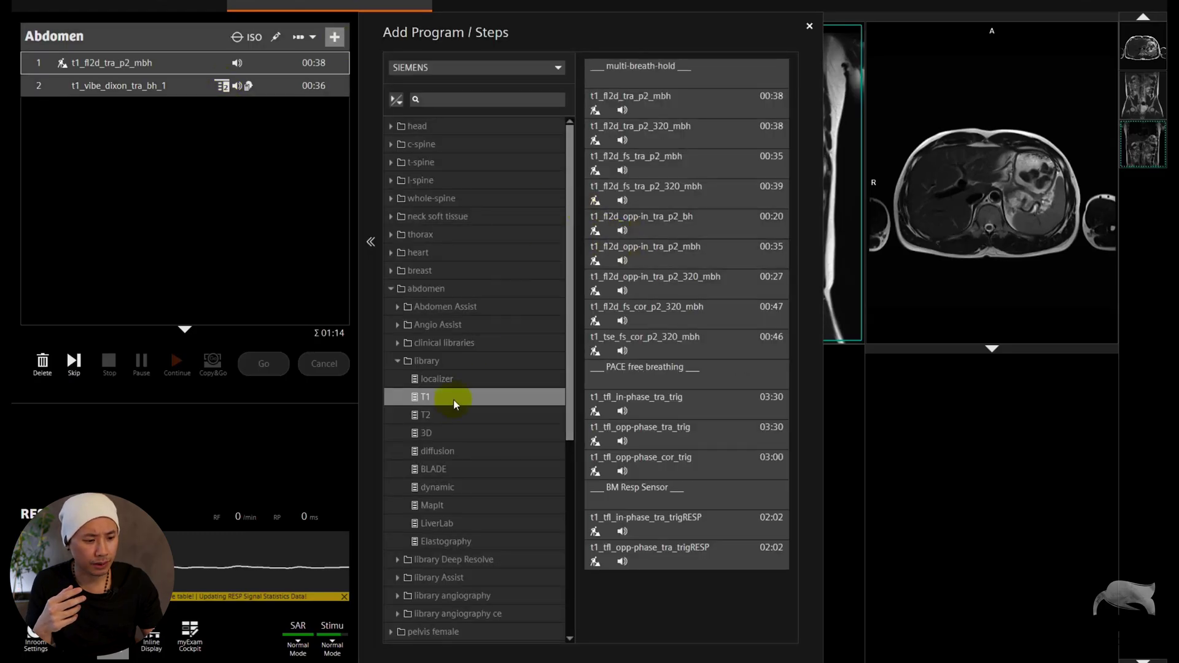
pyautogui.click(433, 418)
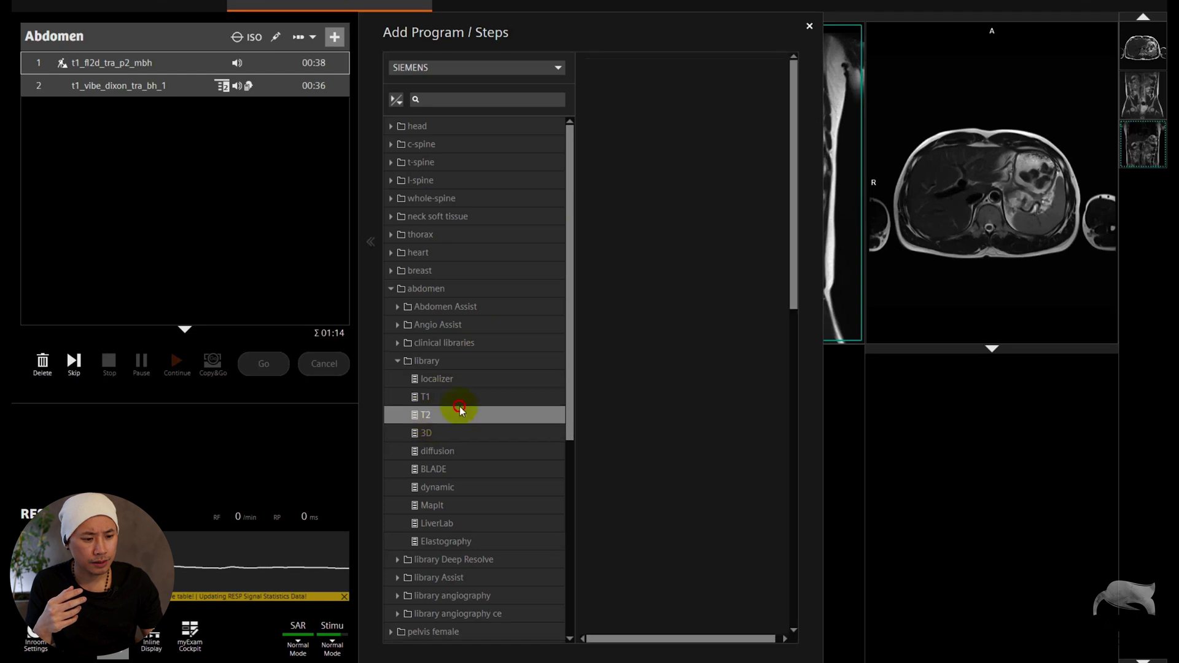
pyautogui.moveTo(657, 127); pyautogui.dragTo(161, 110)
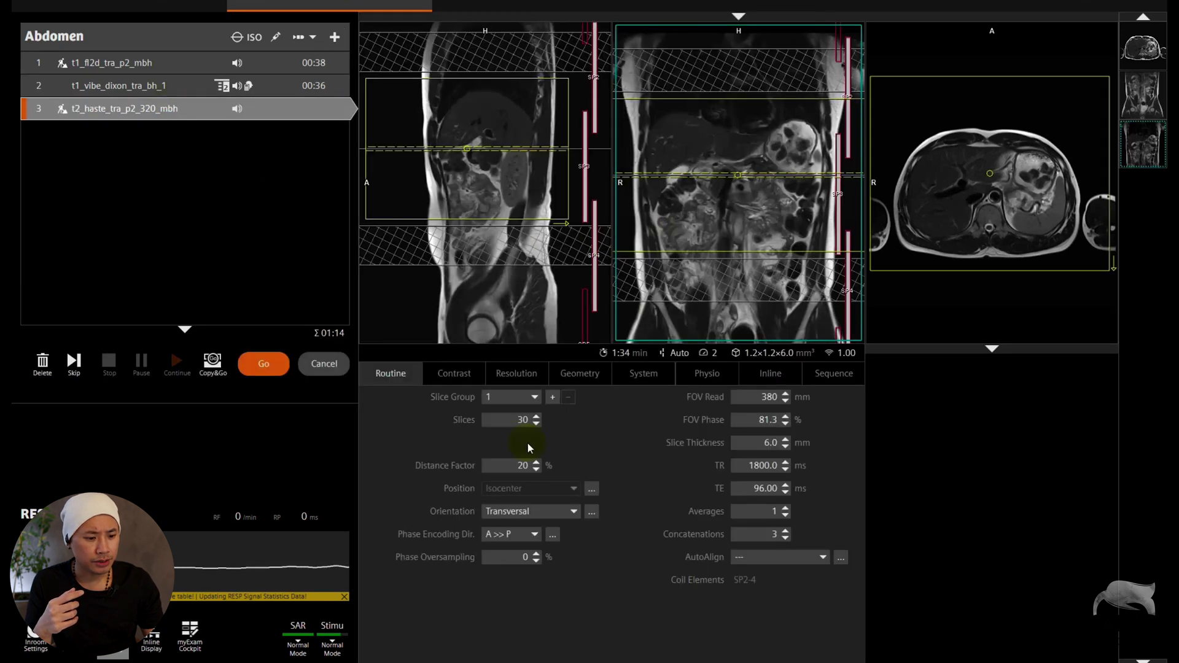
# Set the T2 haste to 25 slices and shift its slice group to about R9.5 P22.0 H1.7
pyautogui.click(565, 440)
pyautogui.write('25')
pyautogui.press('Return')
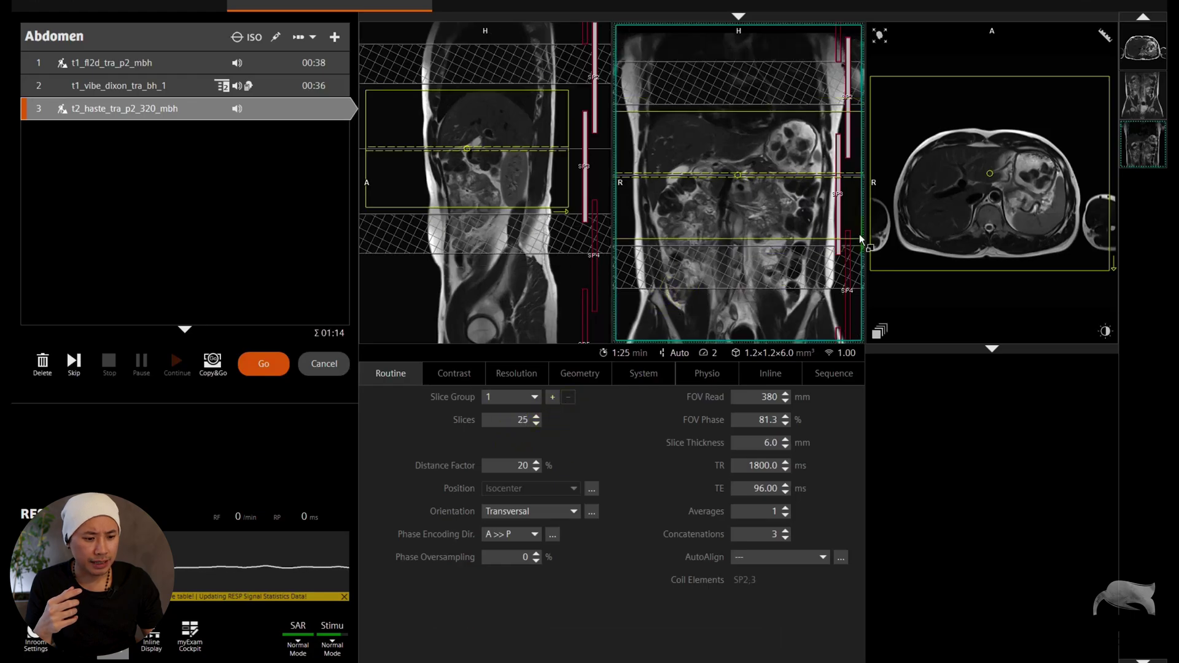
pyautogui.click(729, 172)
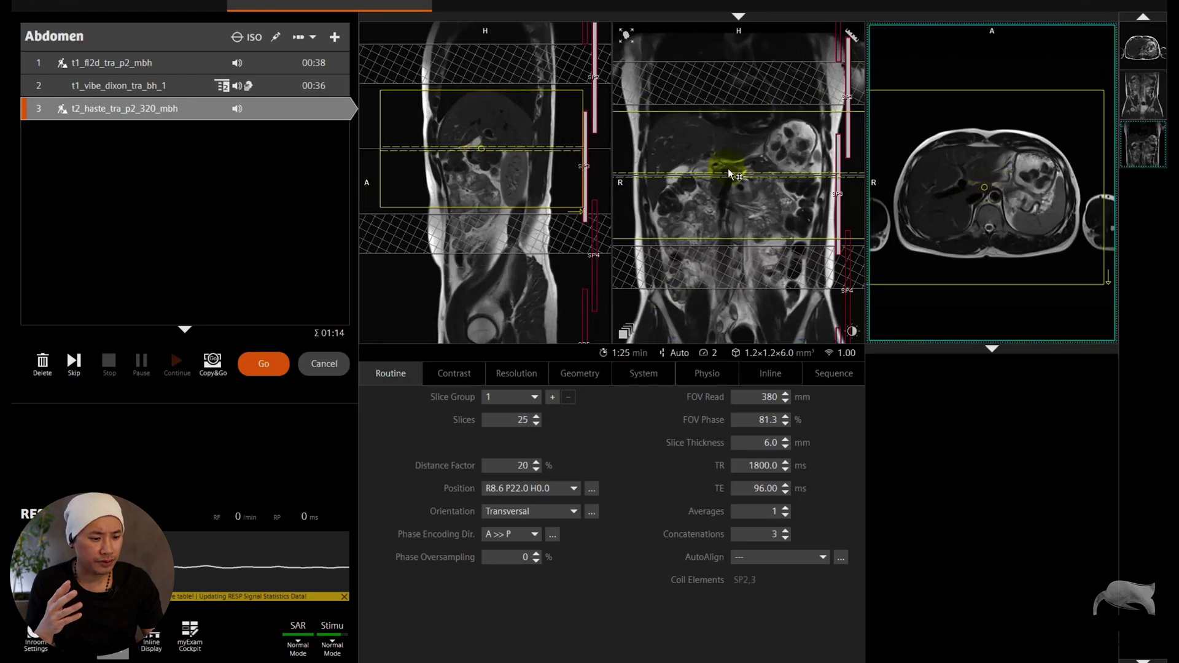
pyautogui.moveTo(730, 174); pyautogui.dragTo(730, 172)
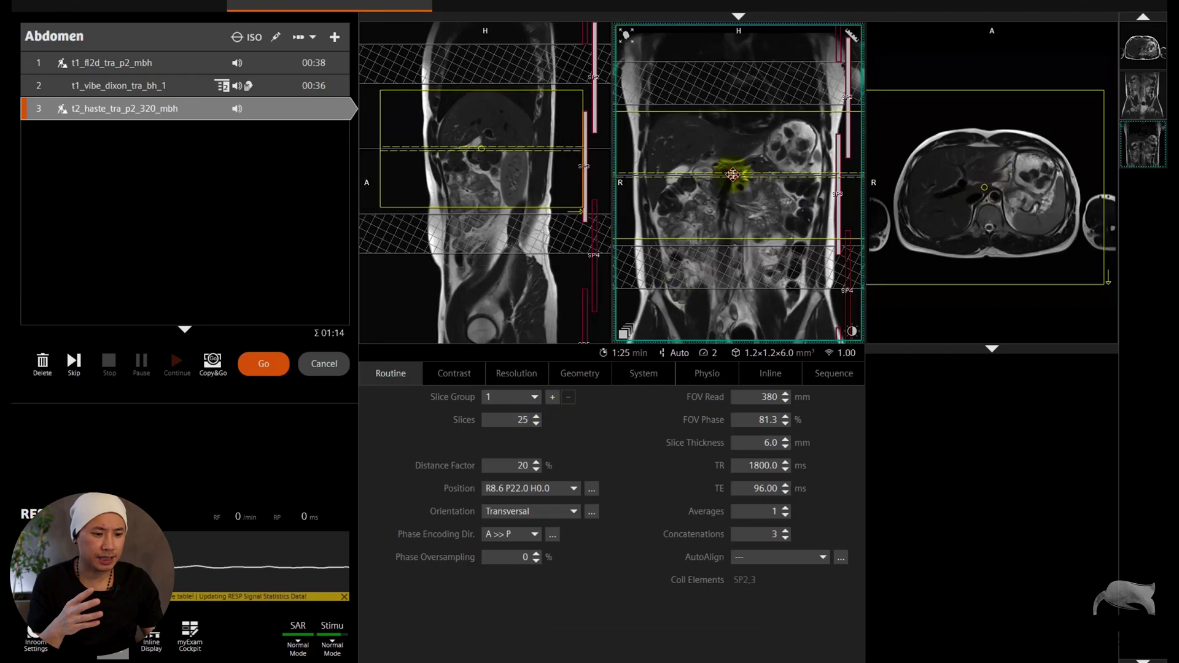
# Copy the center of slice groups and saturation regions, including Steps, from t1_vibe_dixon_tra_bh_1 to the open T2 haste
pyautogui.click(579, 376)
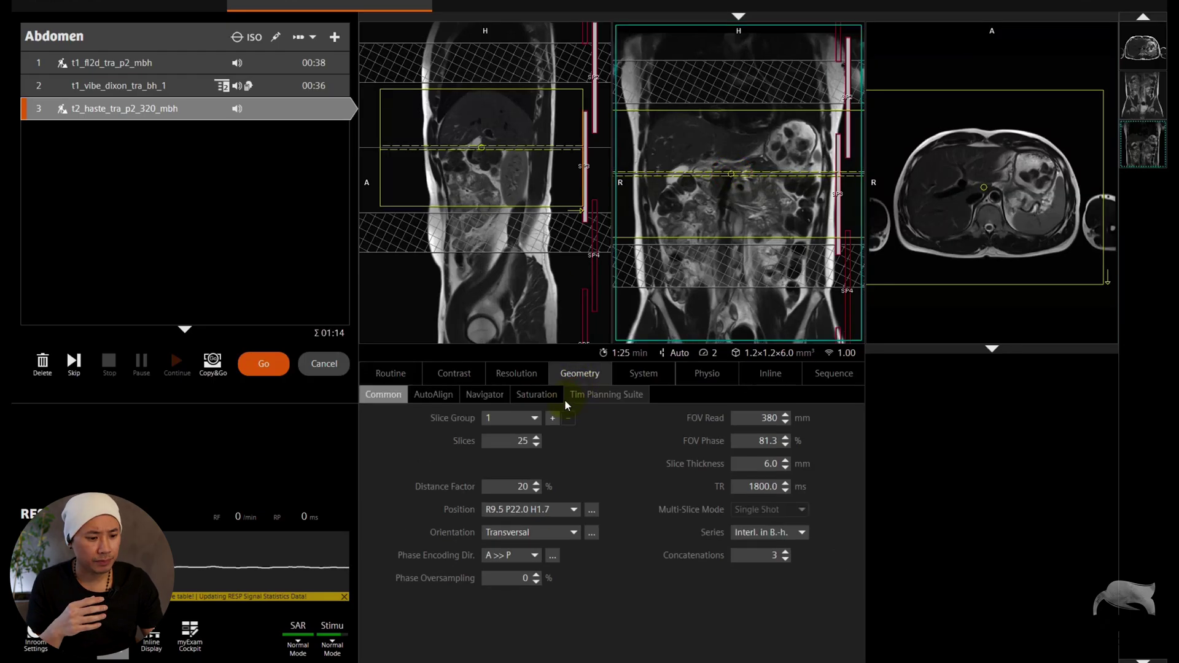
pyautogui.click(568, 397)
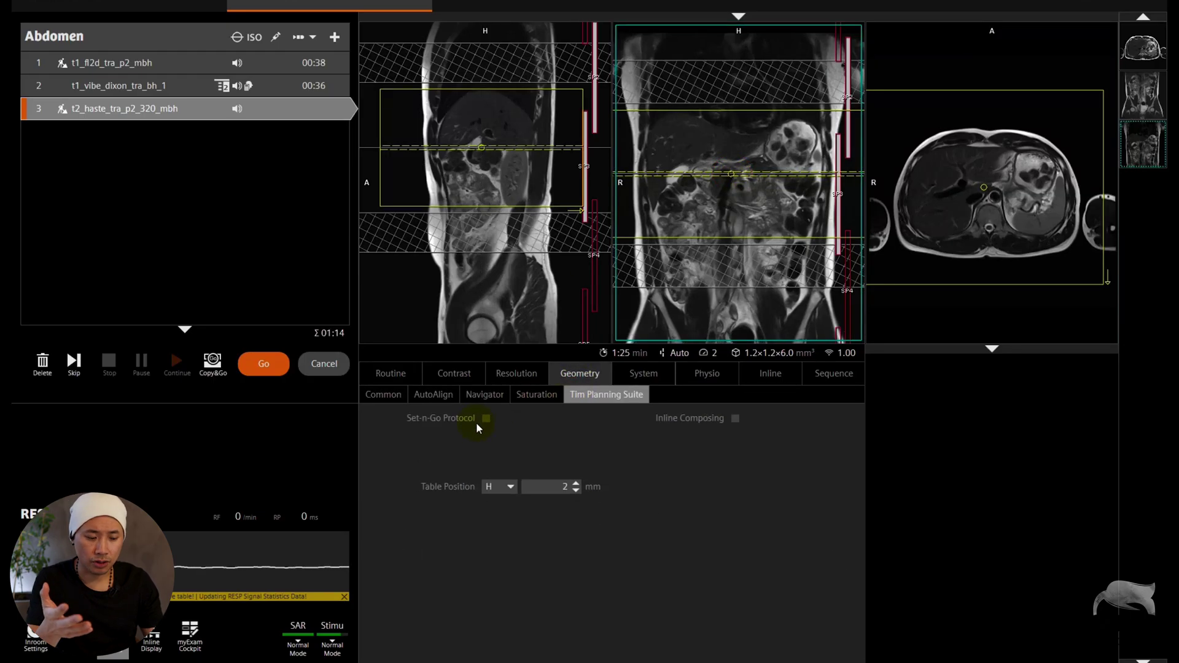
pyautogui.rightClick(165, 87)
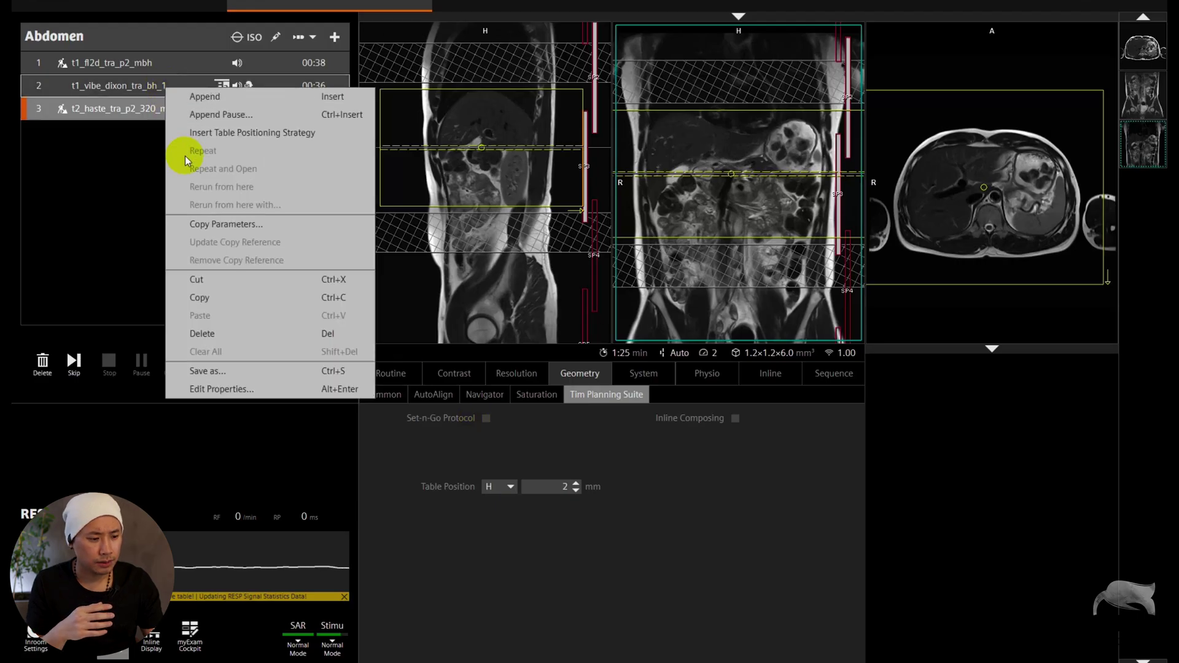
pyautogui.click(209, 225)
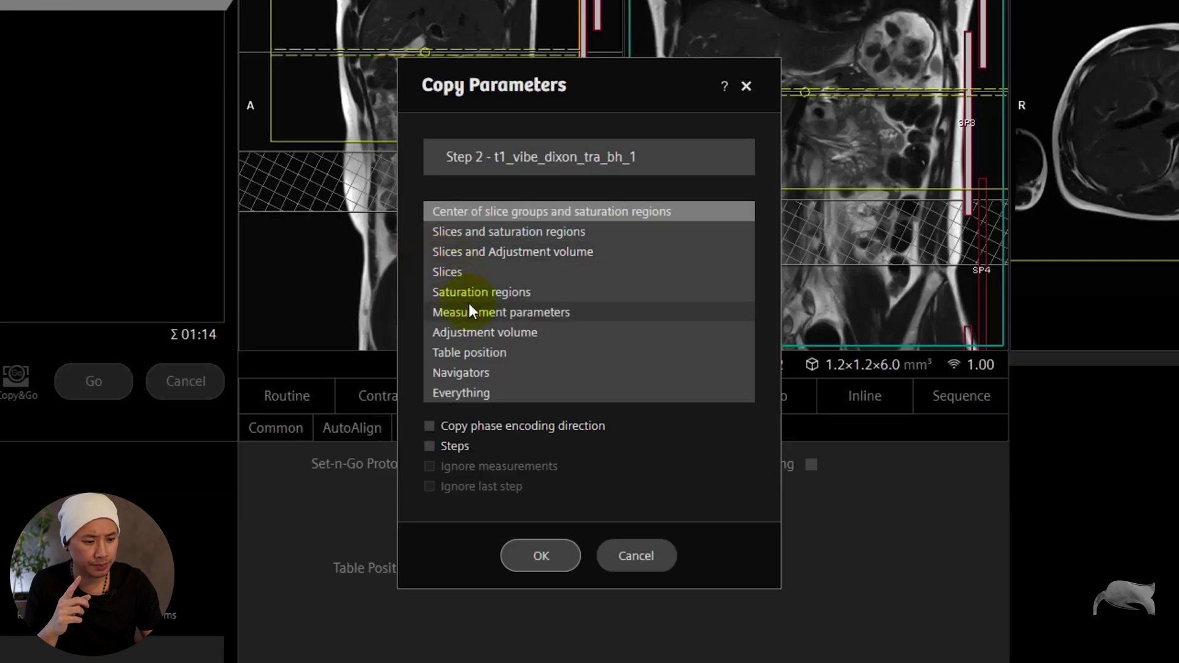
pyautogui.click(430, 446)
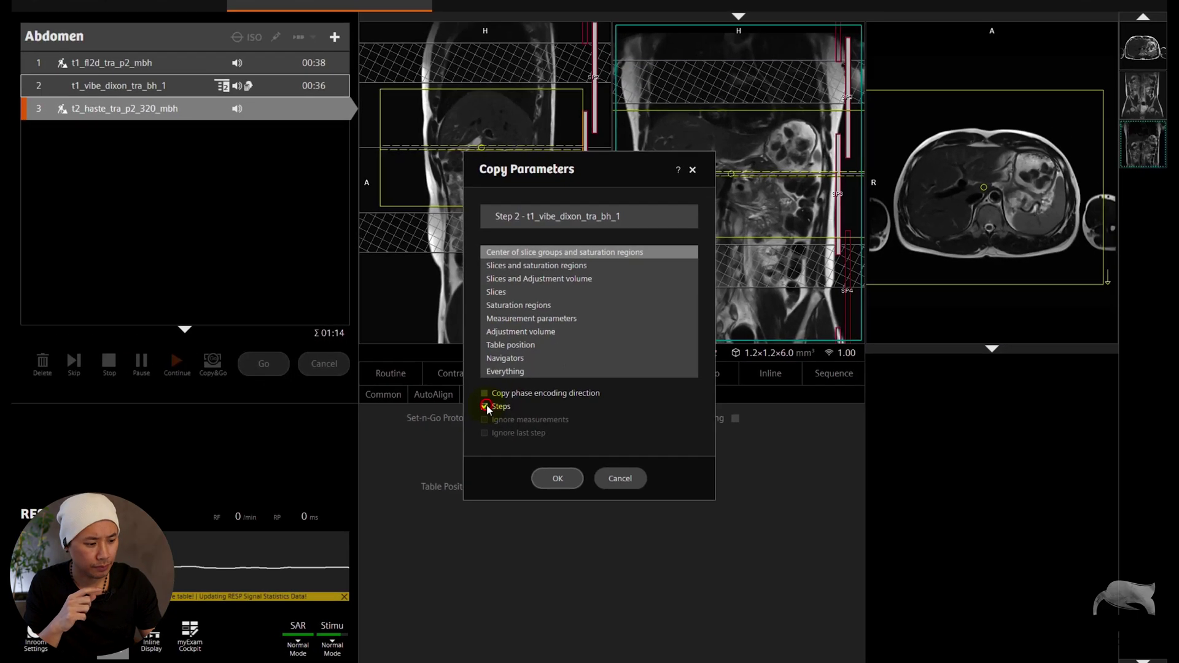
pyautogui.click(557, 478)
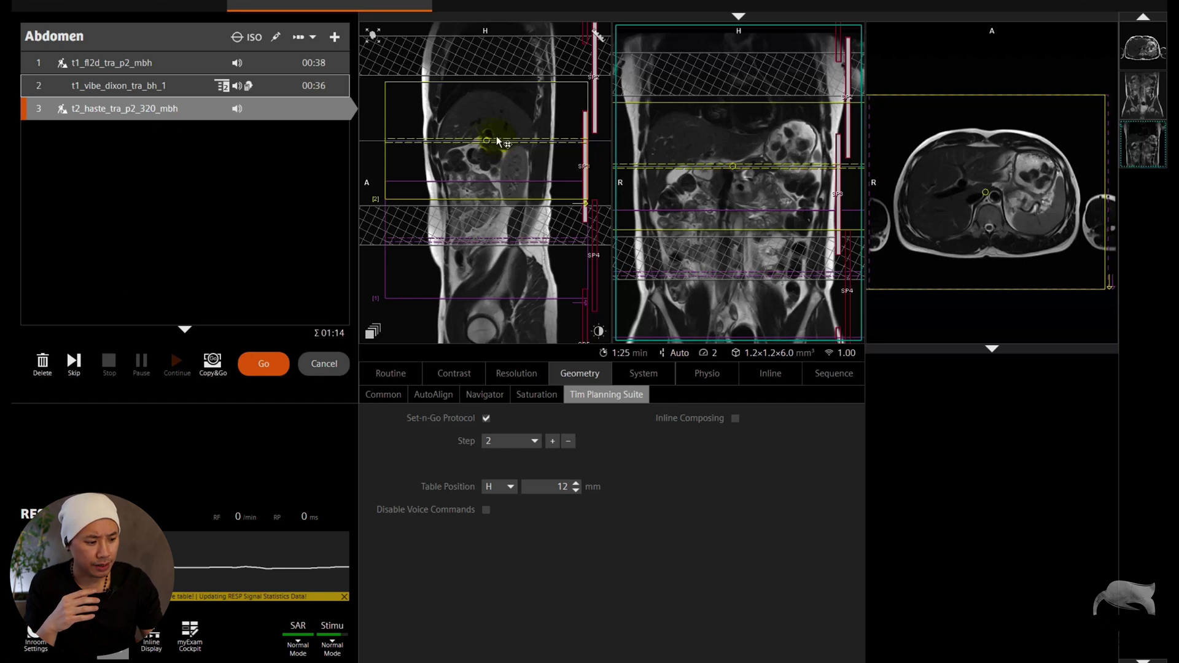
# Enable Inline Composing for the T2 haste with the Adaptive composing function
pyautogui.click(735, 418)
pyautogui.click(758, 491)
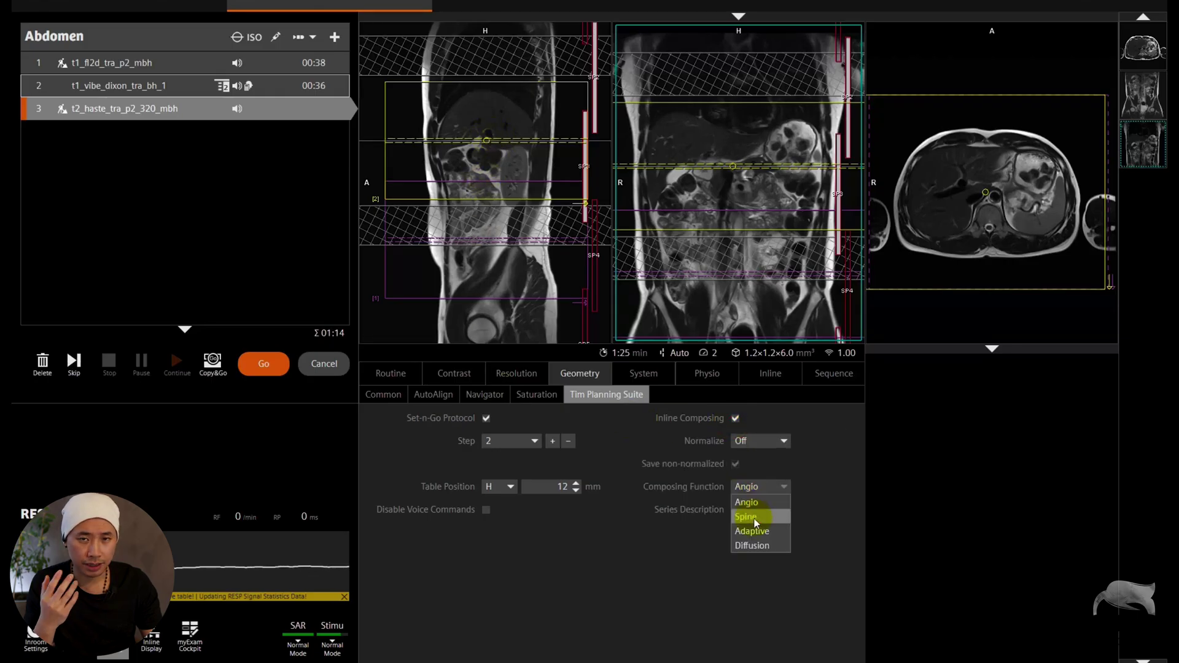
pyautogui.click(752, 519)
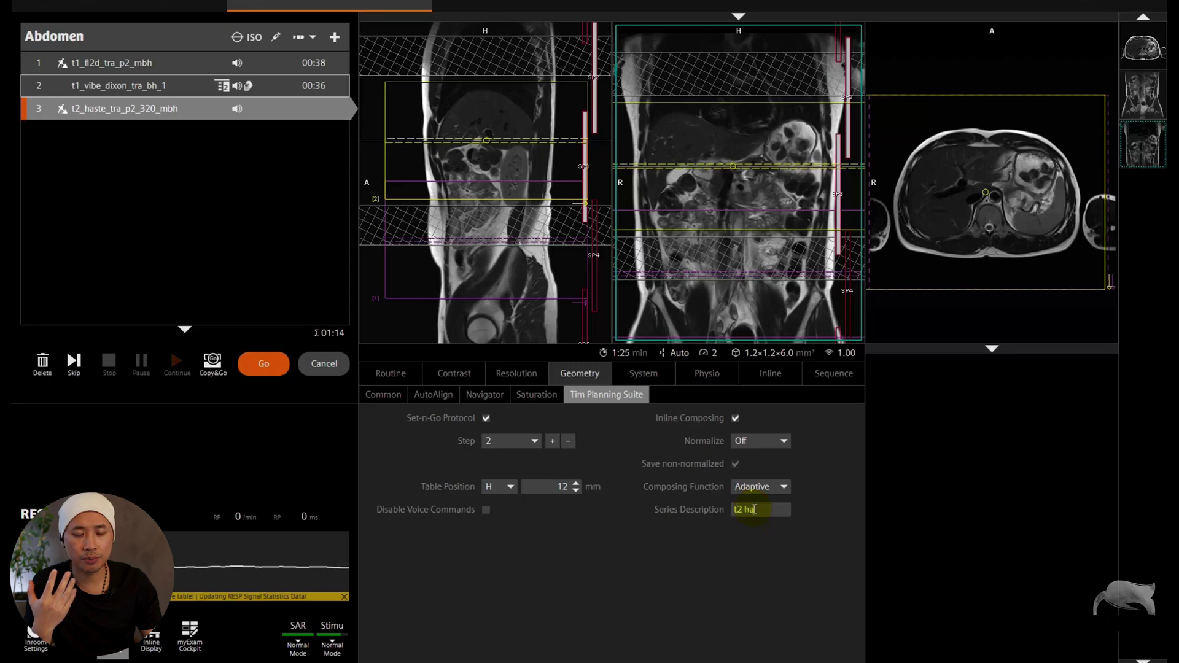
# Enter "t2 haste tra comp" as the composed series description and apply the T2 haste protocol
pyautogui.click(755, 509)
pyautogui.write('t2 haste tra comp')
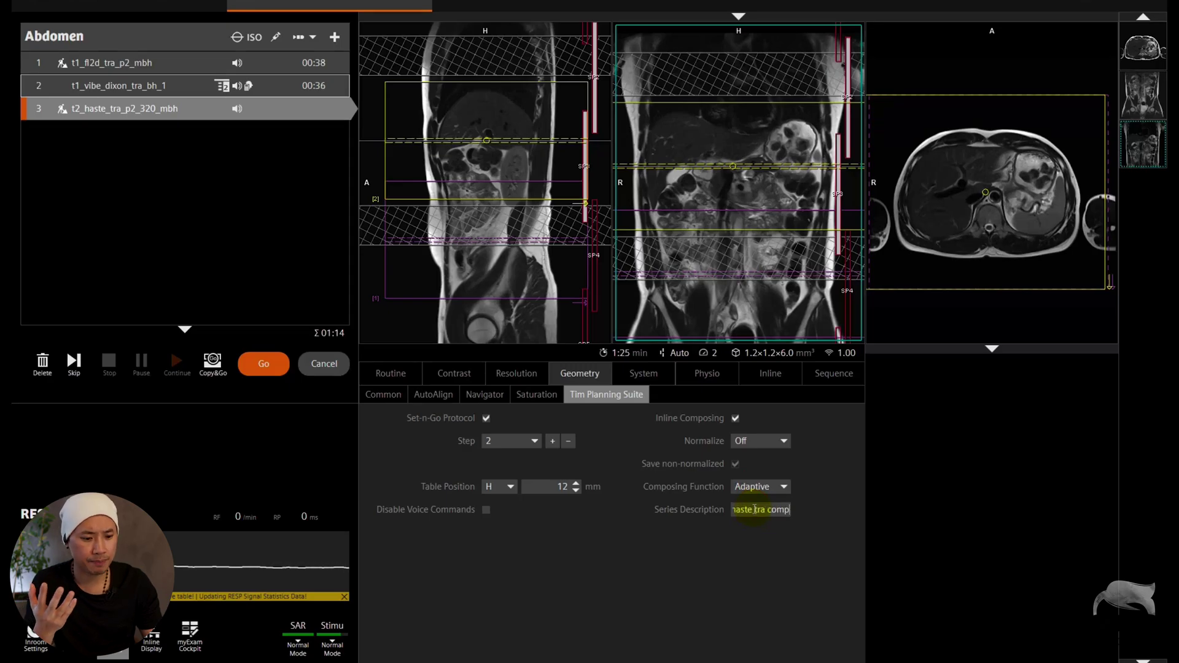
pyautogui.click(271, 367)
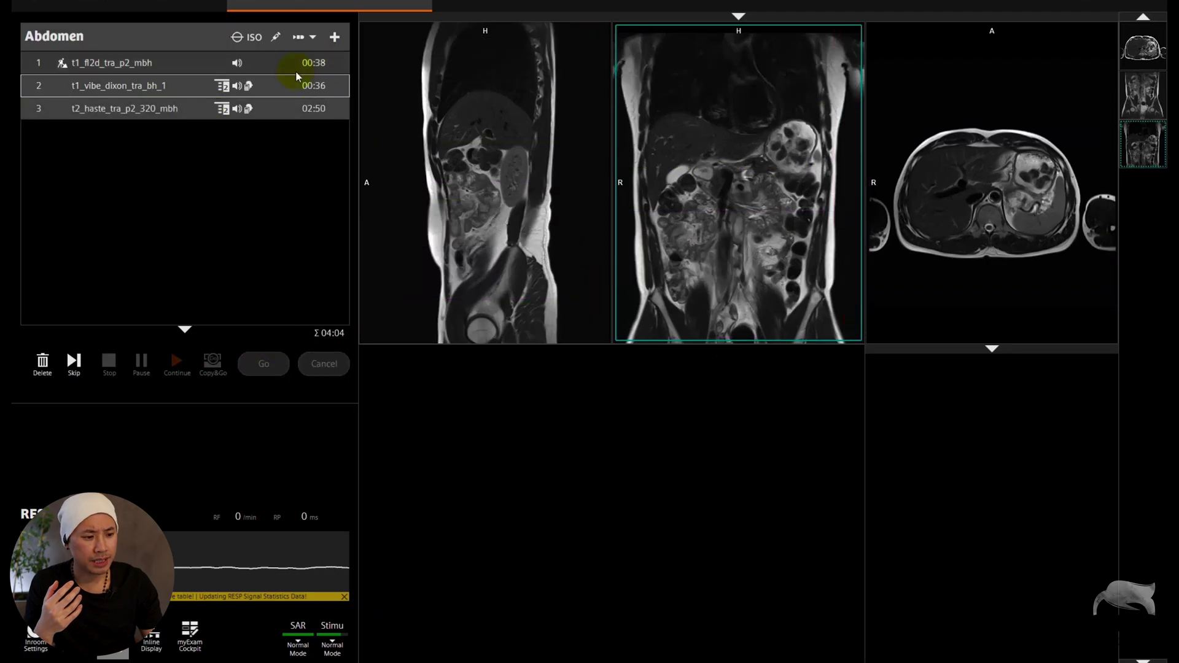
# Add another t2_haste_tra_p2_320_mbh from the abdomen T2 library as the fourth protocol and set it to 25 slices
pyautogui.click(334, 37)
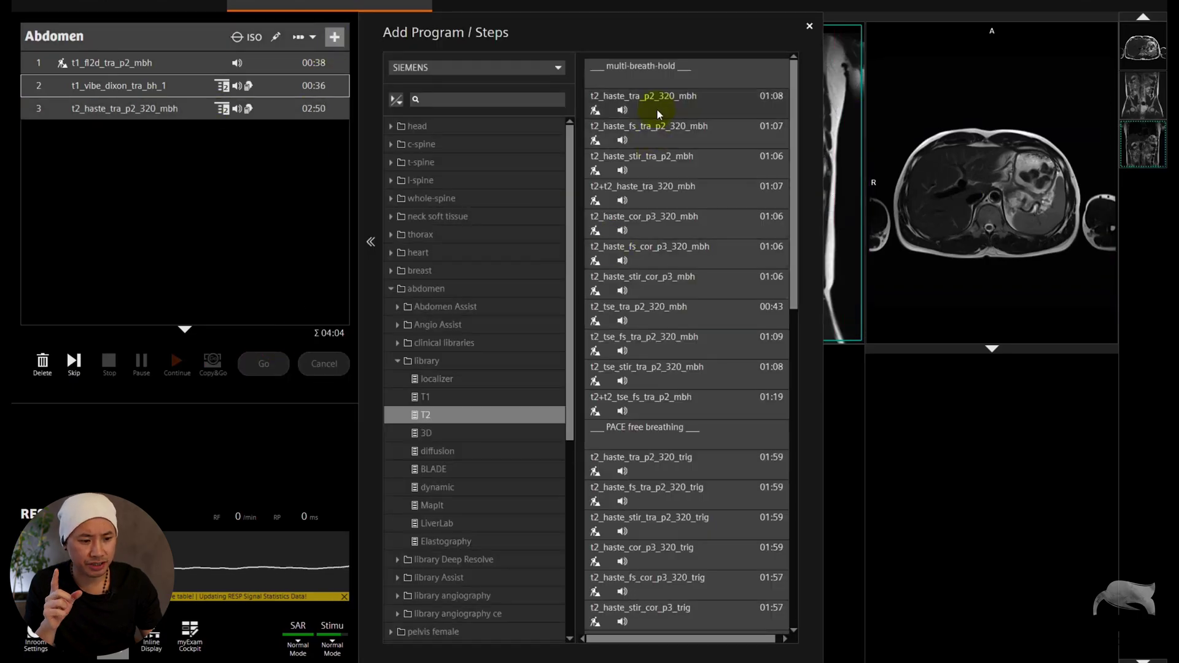
pyautogui.moveTo(659, 114); pyautogui.dragTo(166, 133)
pyautogui.doubleClick(186, 132)
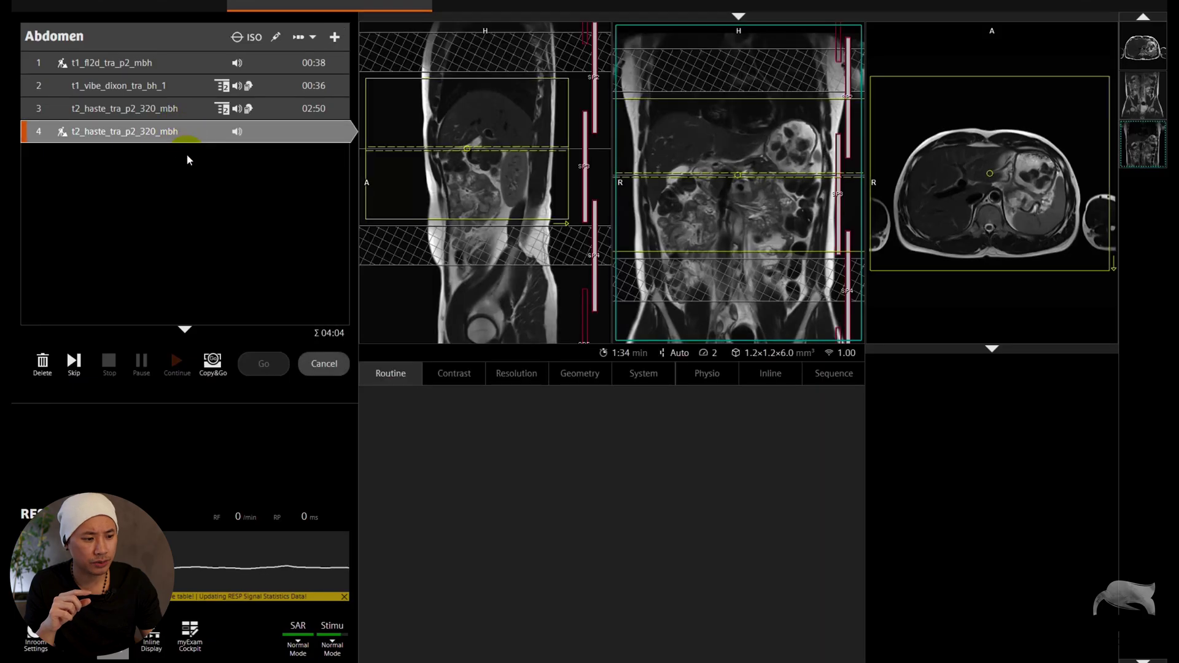
pyautogui.click(525, 420)
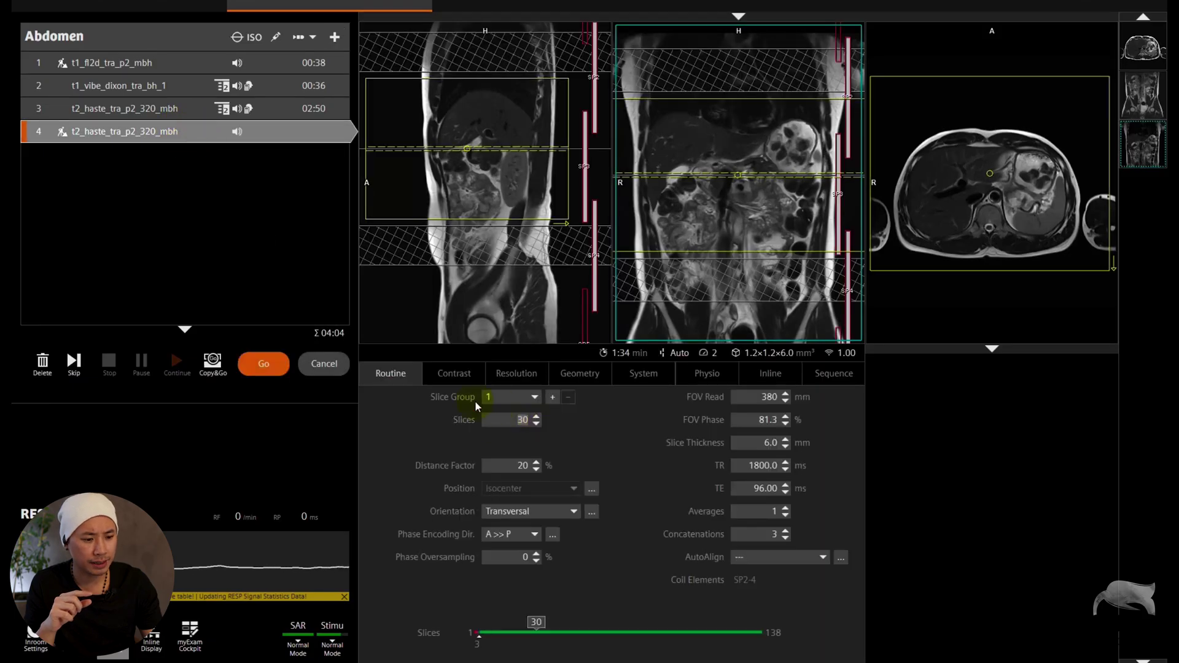
pyautogui.write('25')
pyautogui.press('Return')
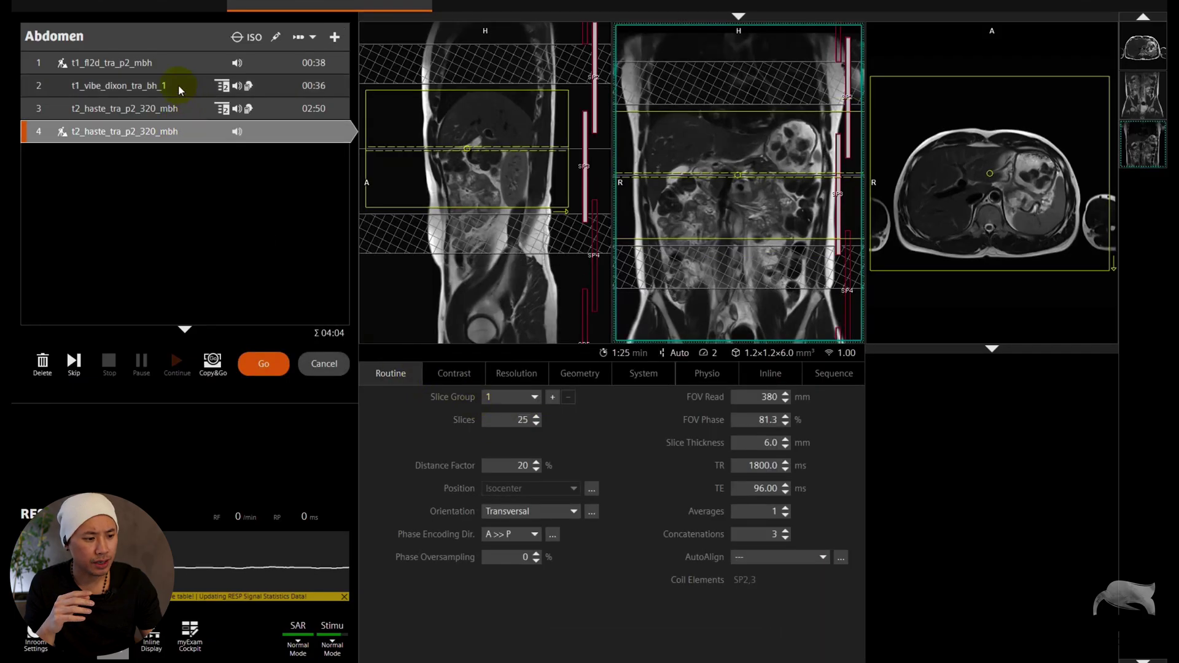
# Copy only the center of slice groups and saturation regions, without Steps, from t1_vibe_dixon_tra_bh_1 to the fourth protocol
pyautogui.rightClick(179, 86)
pyautogui.click(238, 223)
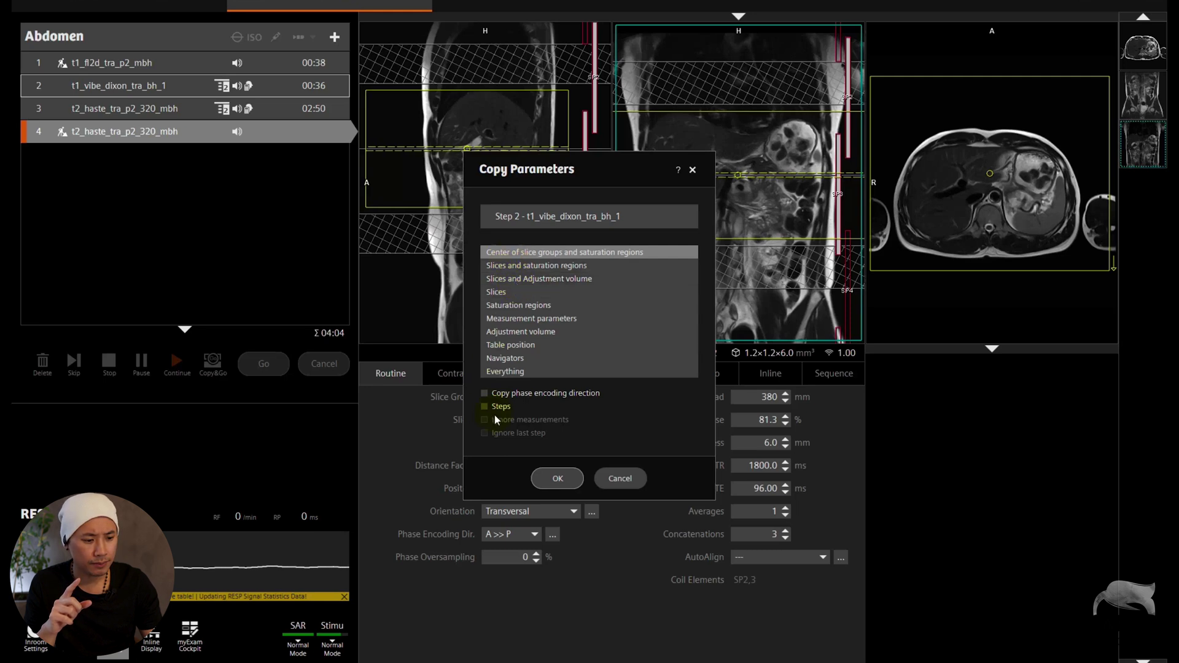
pyautogui.click(556, 478)
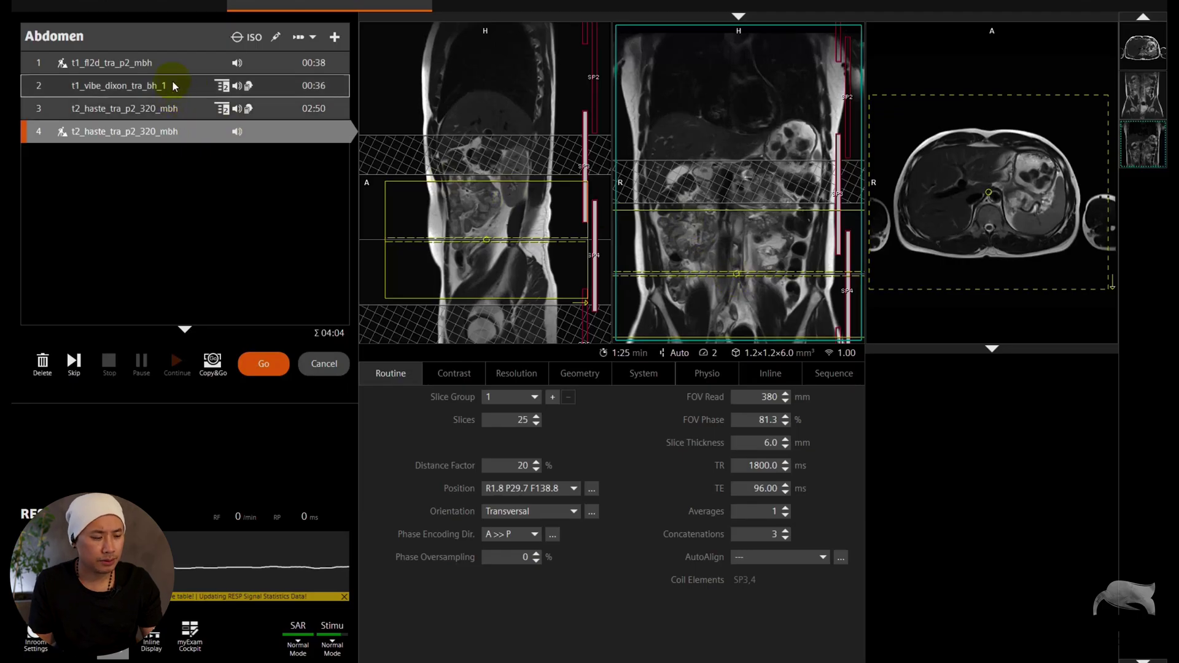
# Repeat the parameter copy from t1_vibe_dixon_tra_bh_1 to the open fourth protocol
pyautogui.rightClick(180, 109)
pyautogui.click(211, 215)
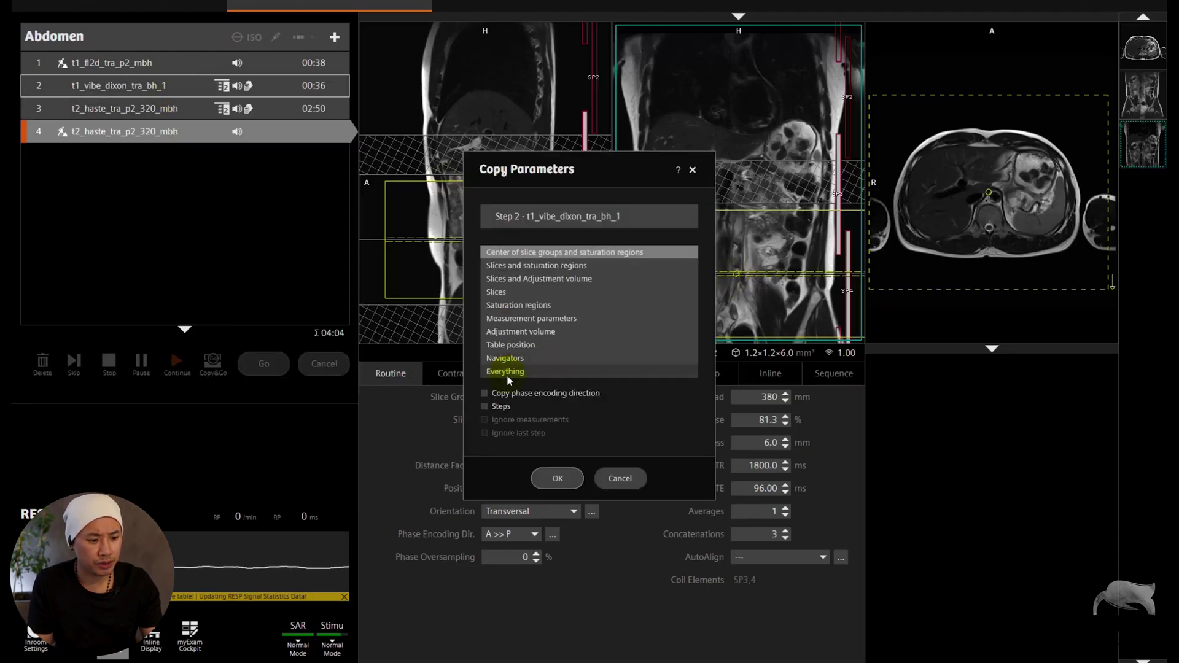
pyautogui.click(560, 485)
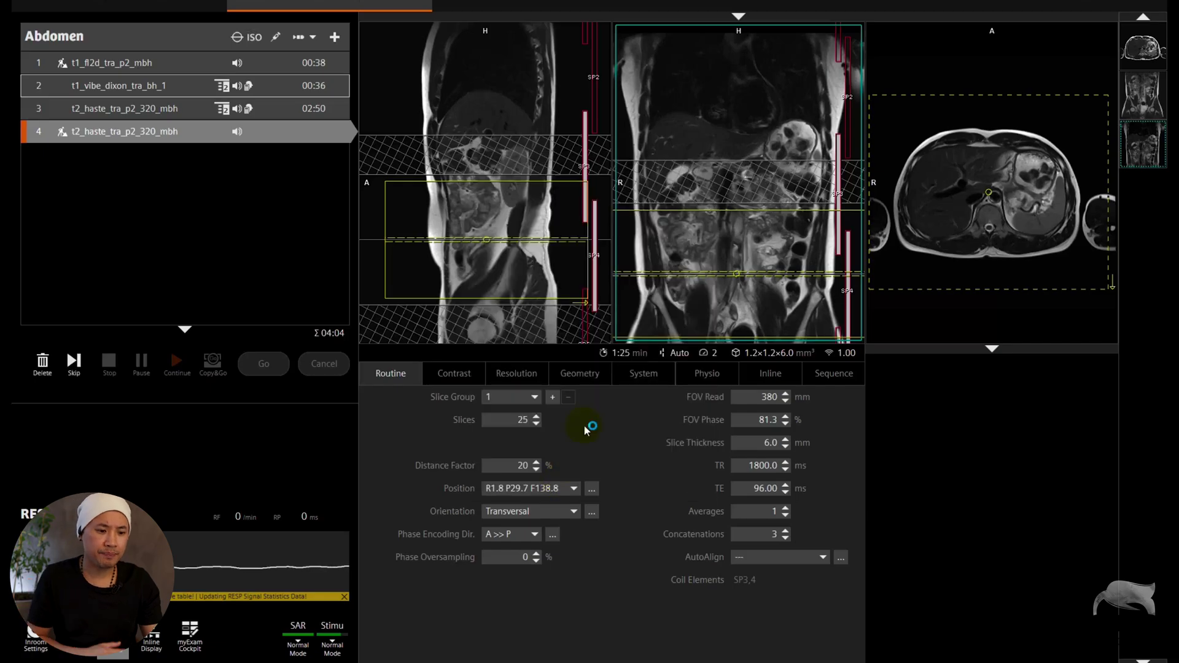